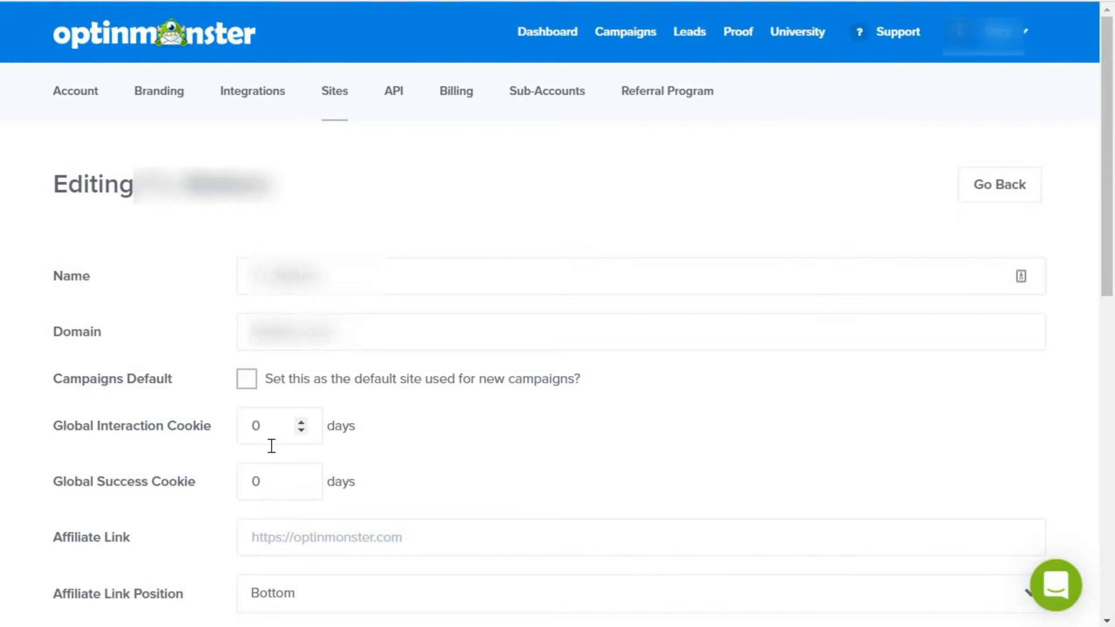
Set both the site's Global Success Cookie and Global Interaction Cookie to 7 days
double_click(277, 471)
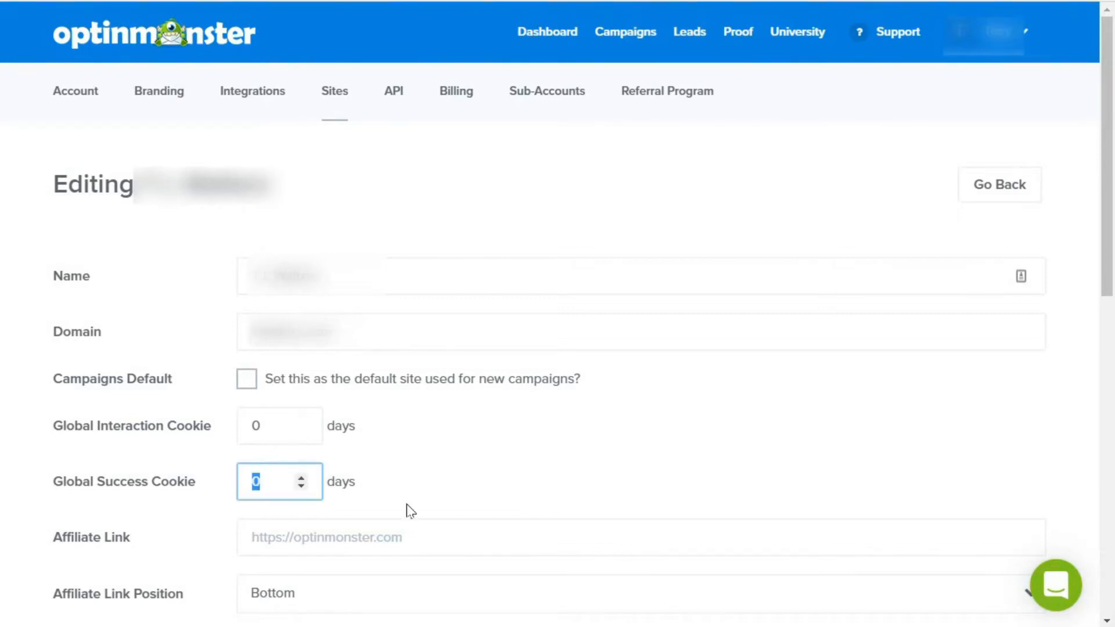
type("7")
double_click(270, 424)
type("7")
left_click(430, 440)
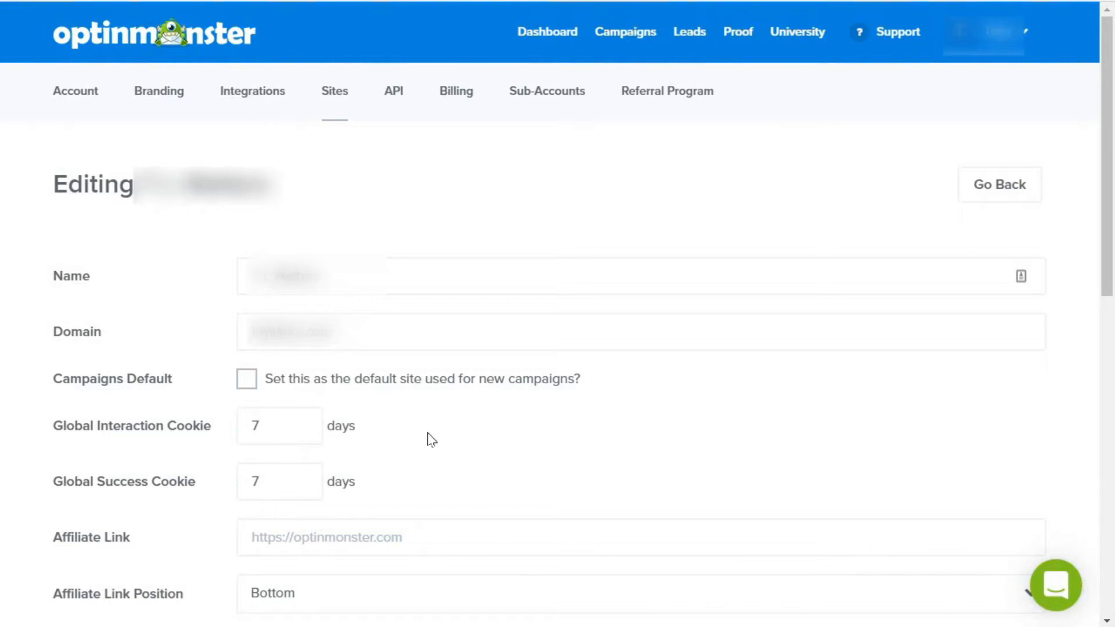
left_click(947, 337)
scroll(560, 335, "down", 10)
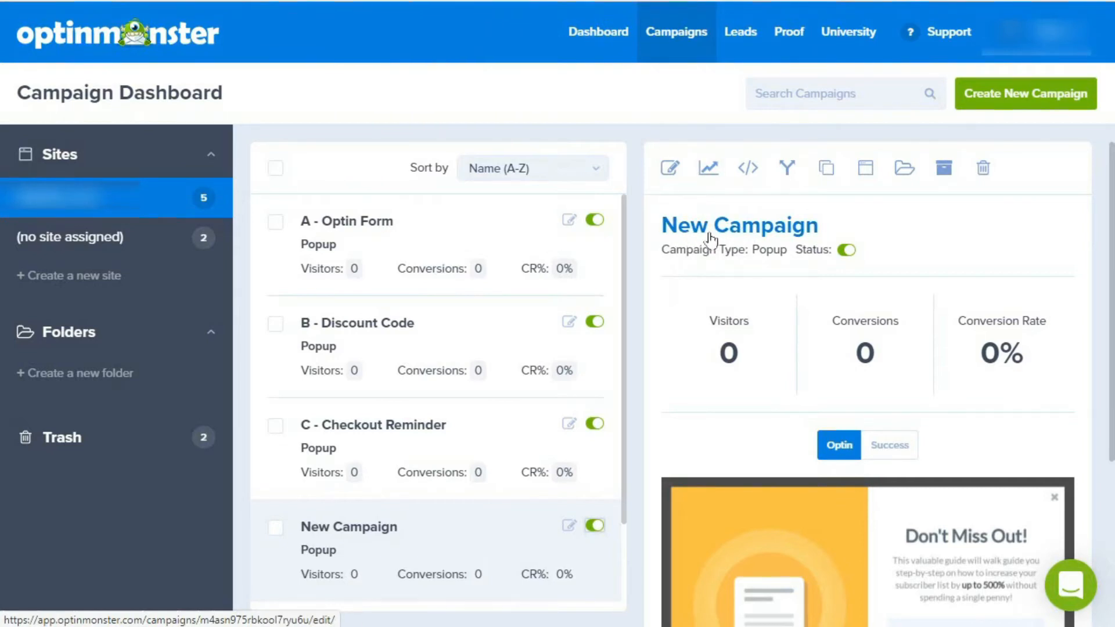
Open New Campaign for editing and switch its default ruleset's display condition from page targeting to Query Targeting
left_click(668, 172)
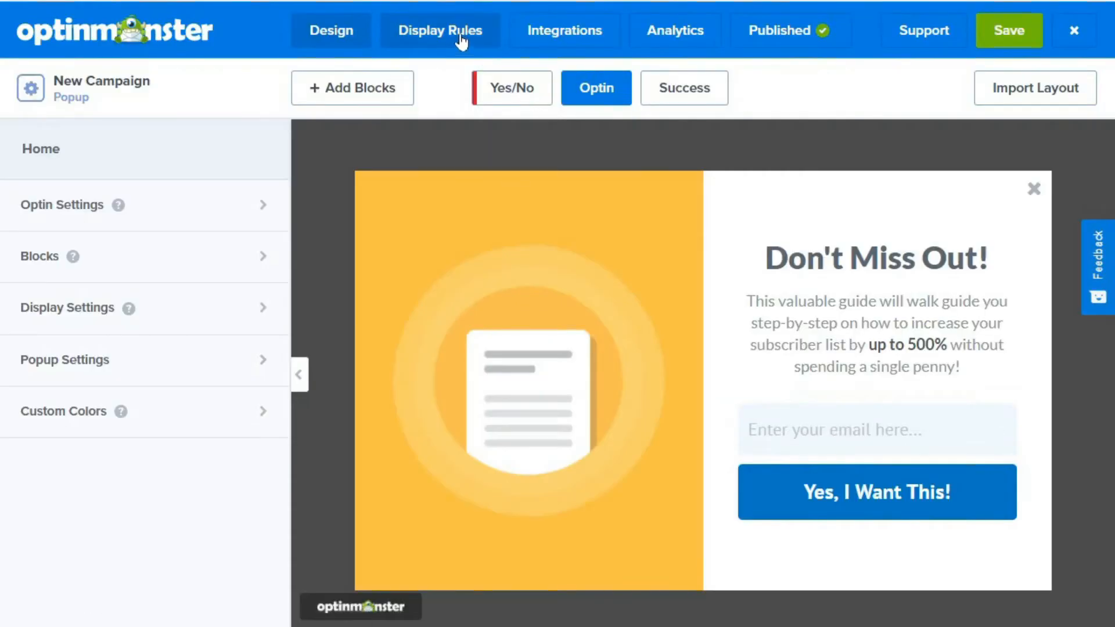
left_click(454, 39)
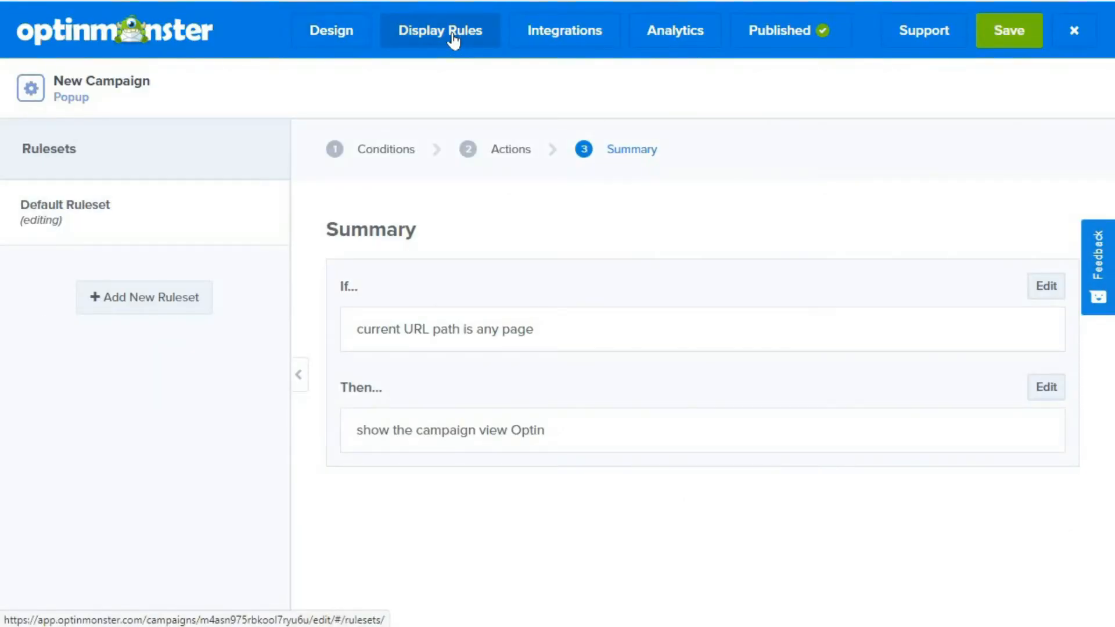
left_click(385, 152)
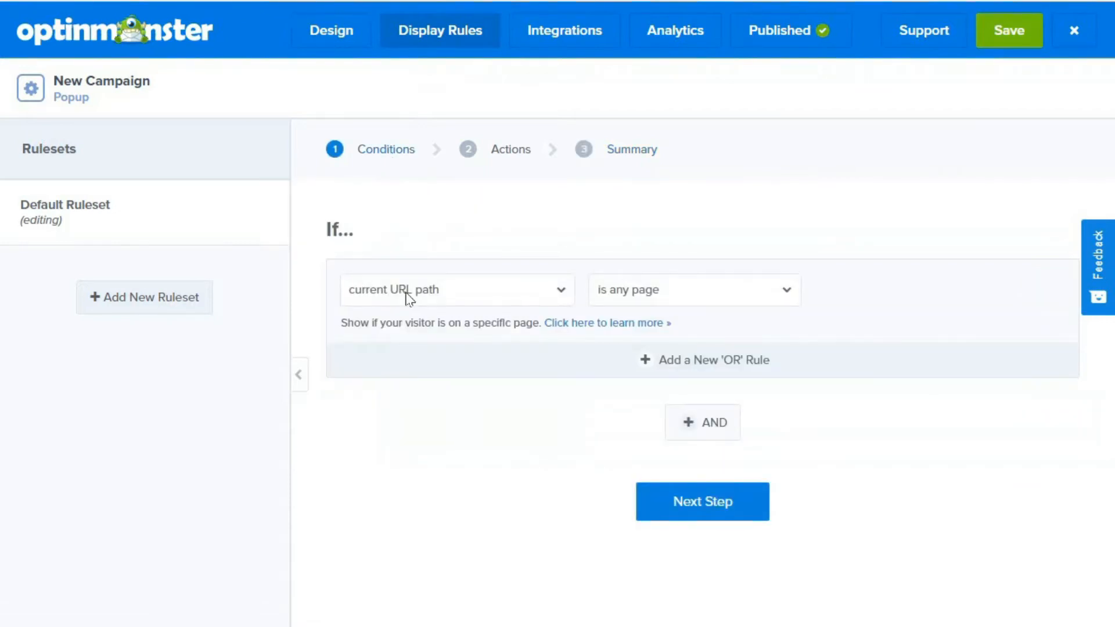
left_click(472, 292)
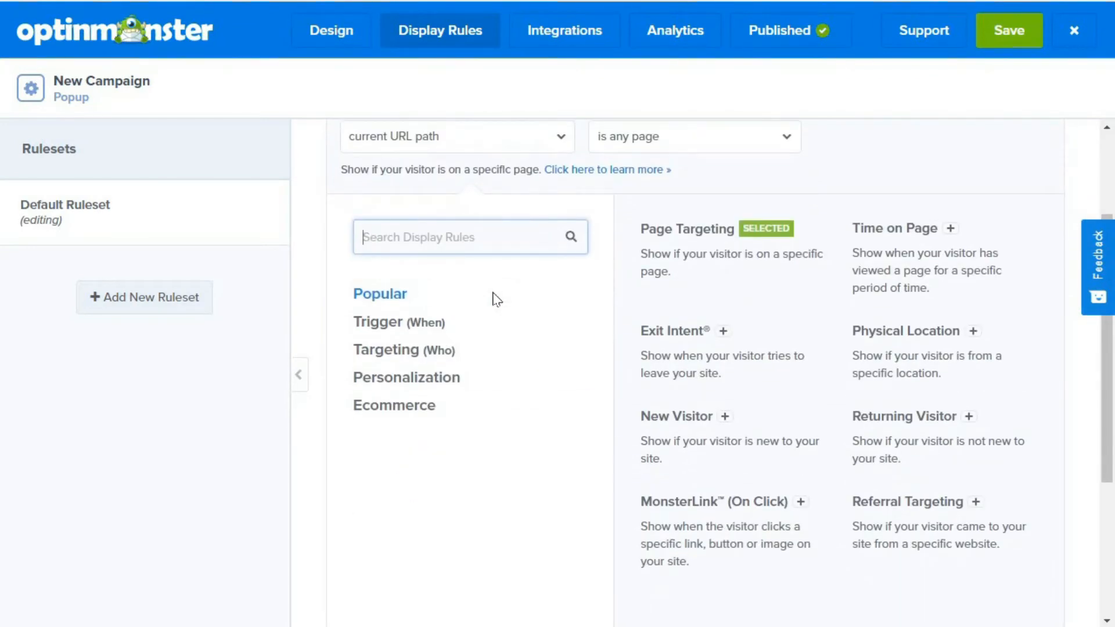
left_click(396, 356)
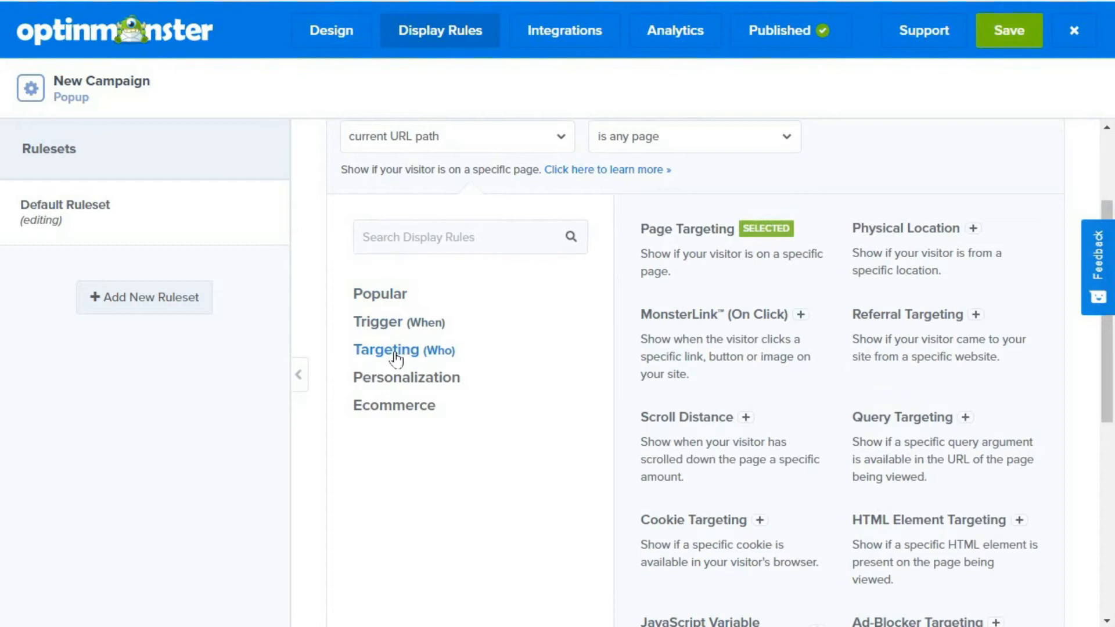
left_click(941, 418)
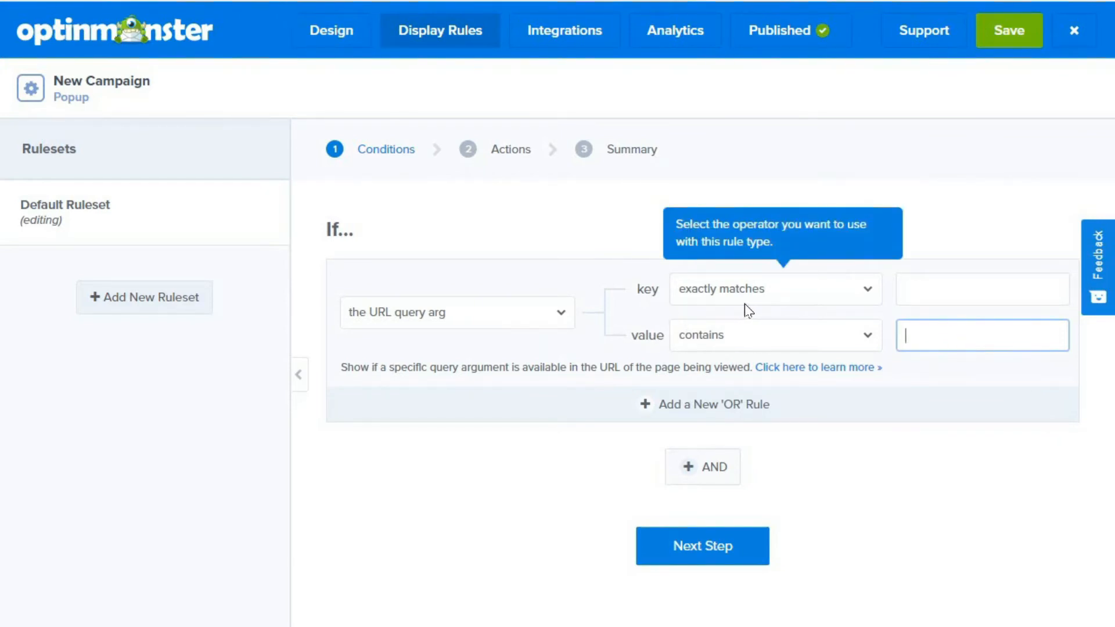
Set the query argument's key condition to exactly matches utm_campaign
left_click(872, 294)
left_click(837, 313)
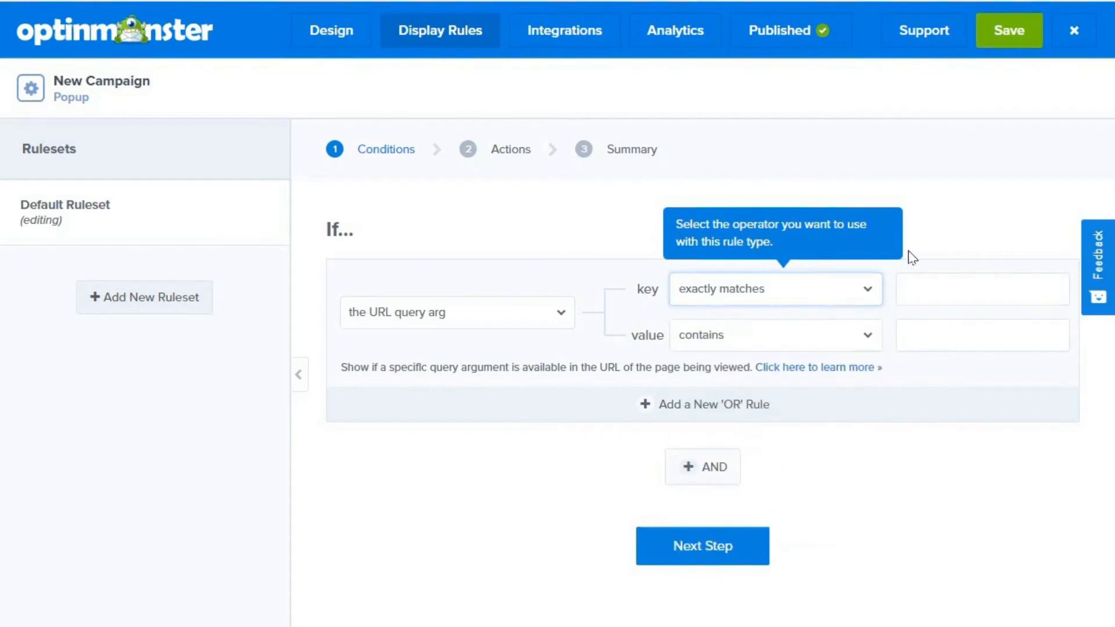
left_click(972, 284)
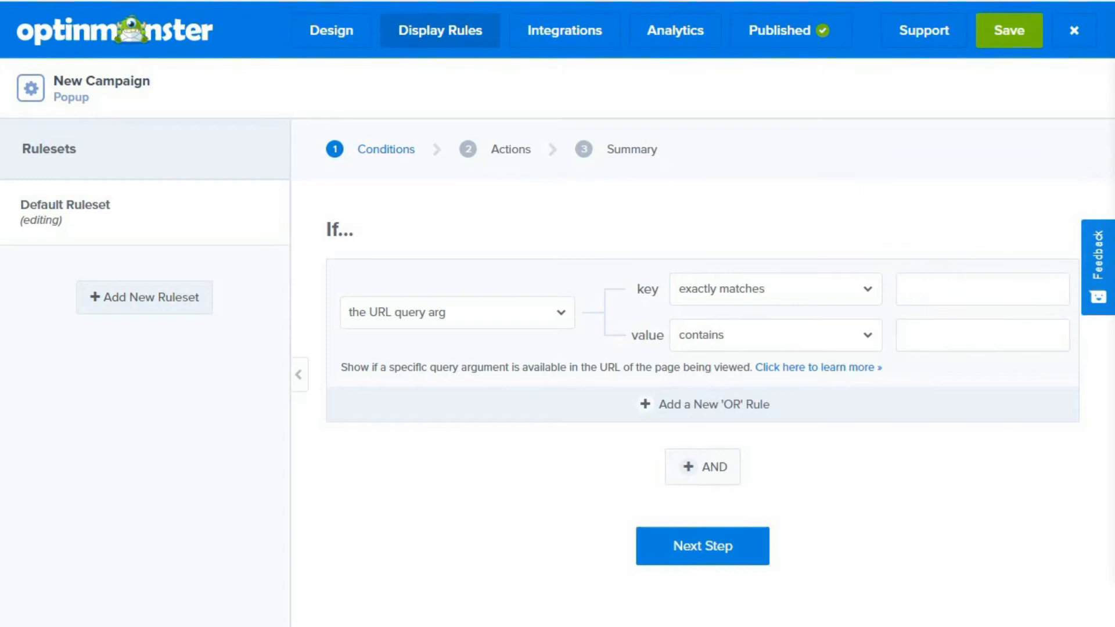
left_click(945, 294)
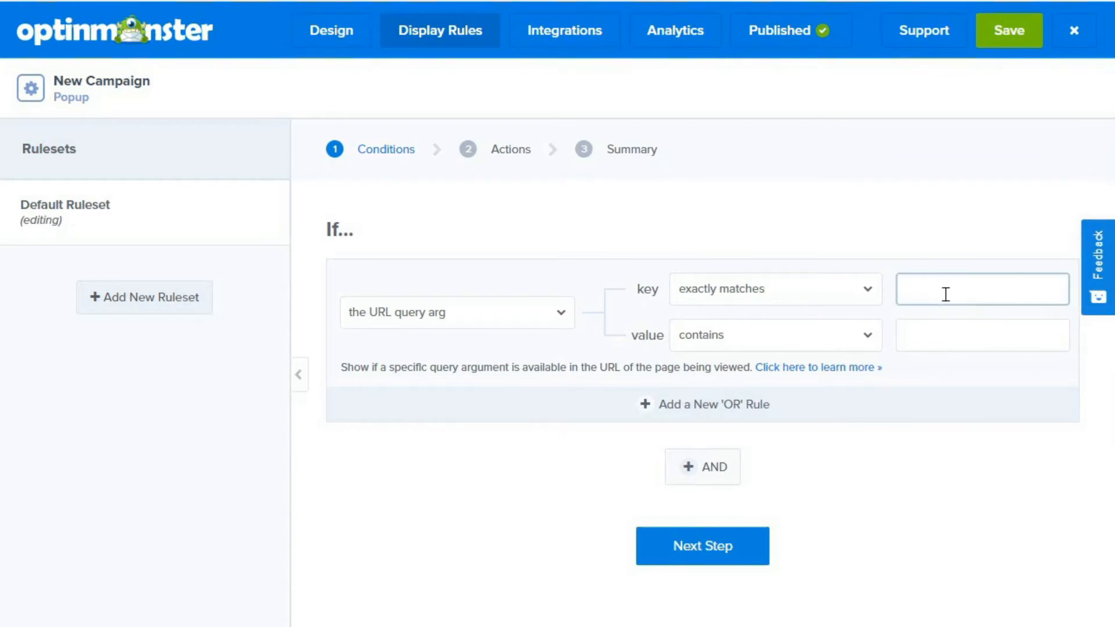
type("utm_campaign")
Set the query argument's value condition to exactly matches campaign
left_click(1007, 331)
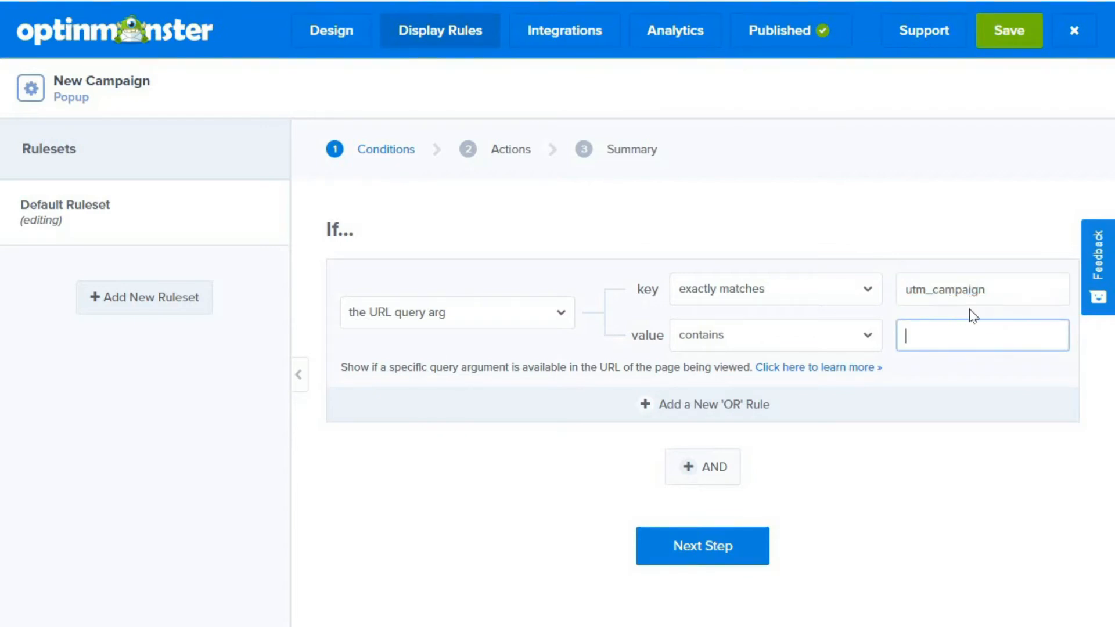
left_click_drag(1114, 327, 1101, 326)
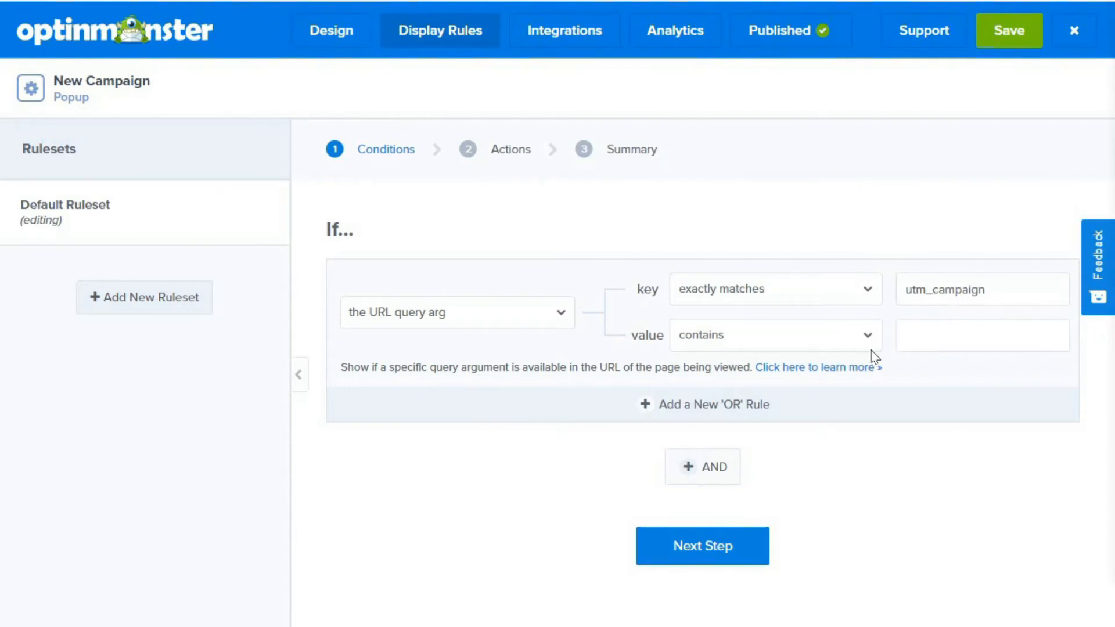
left_click(927, 333)
type("campaign")
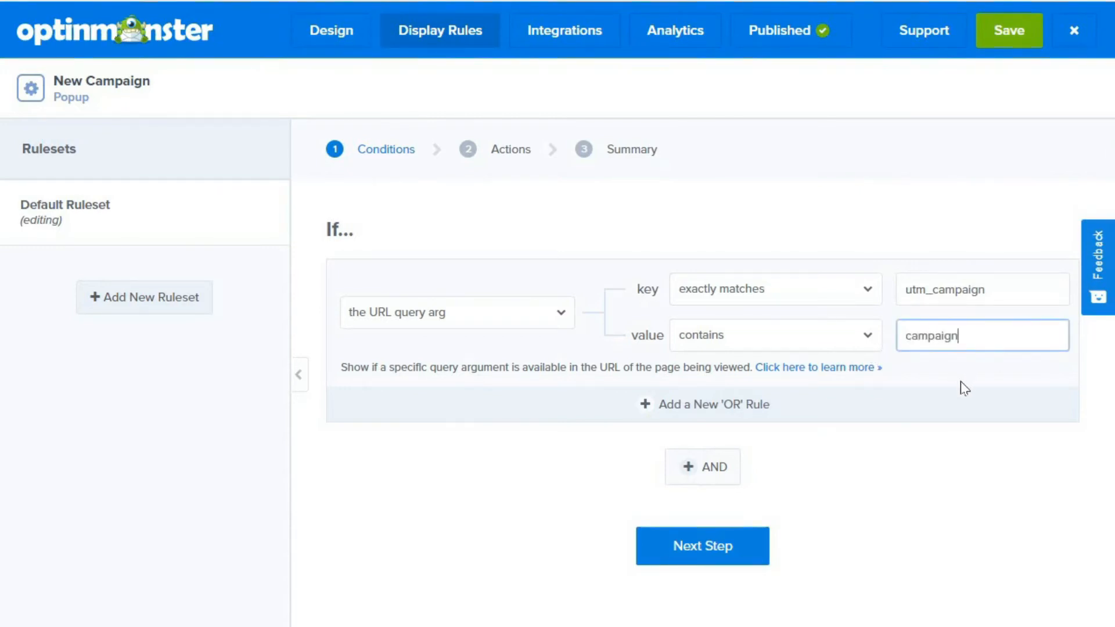
left_click(832, 338)
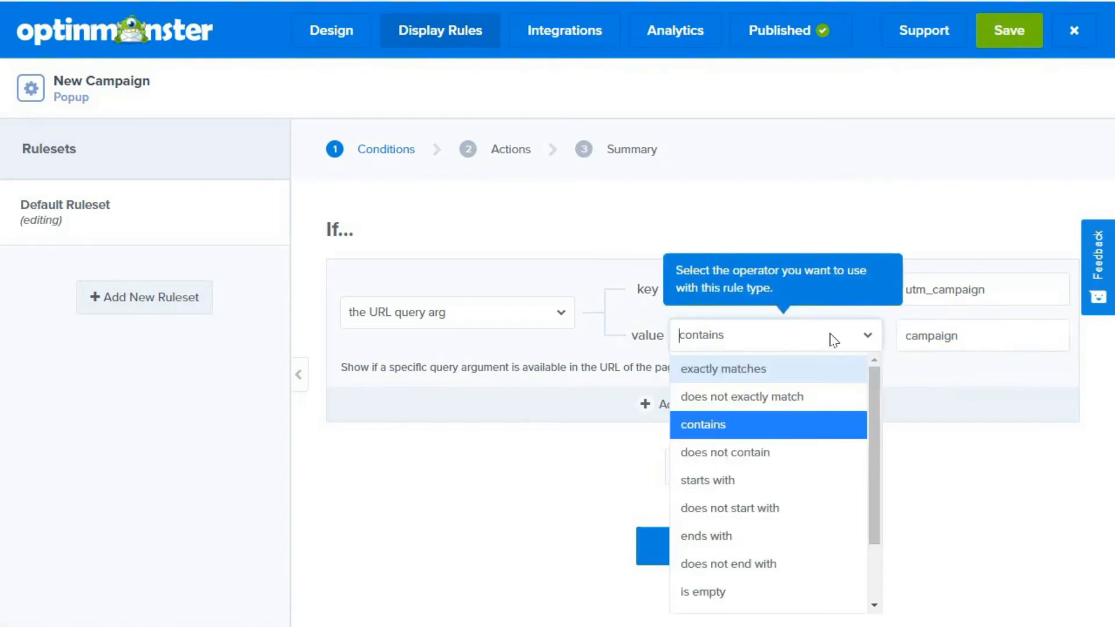
left_click(778, 378)
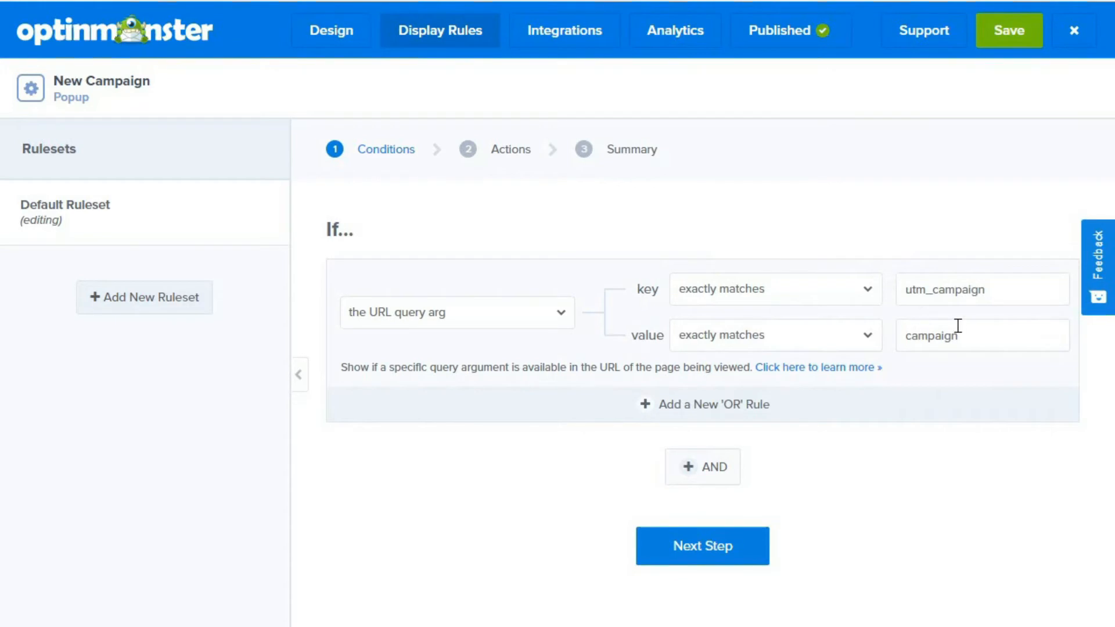
Clear the key and value texts of the URL query argument rule
left_click_drag(1008, 284, 746, 278)
key("BackSpace")
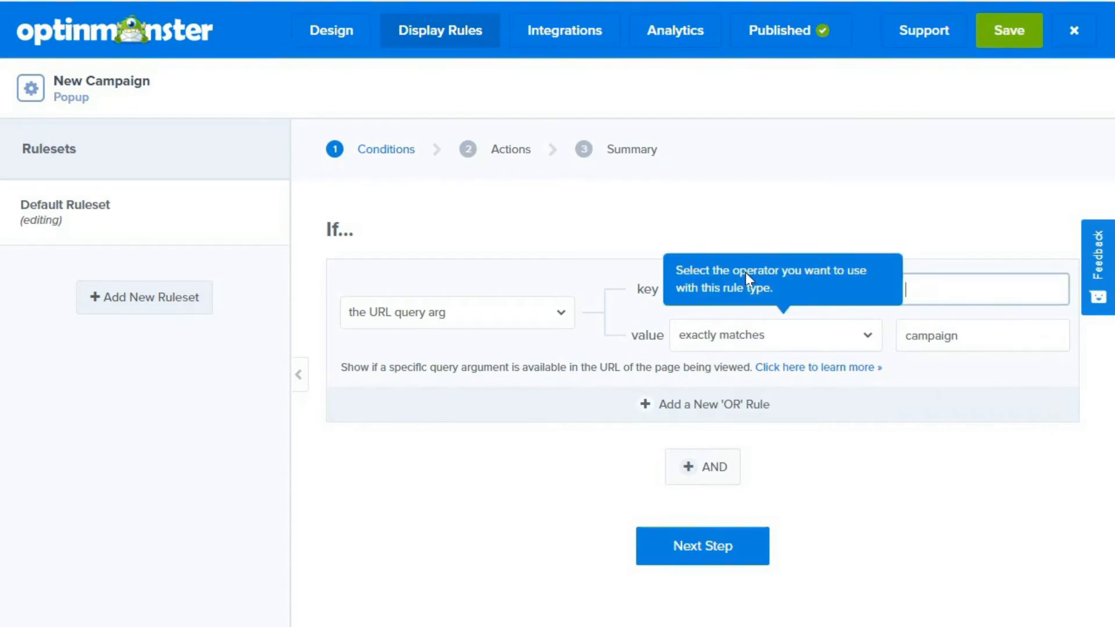
left_click_drag(994, 332, 871, 334)
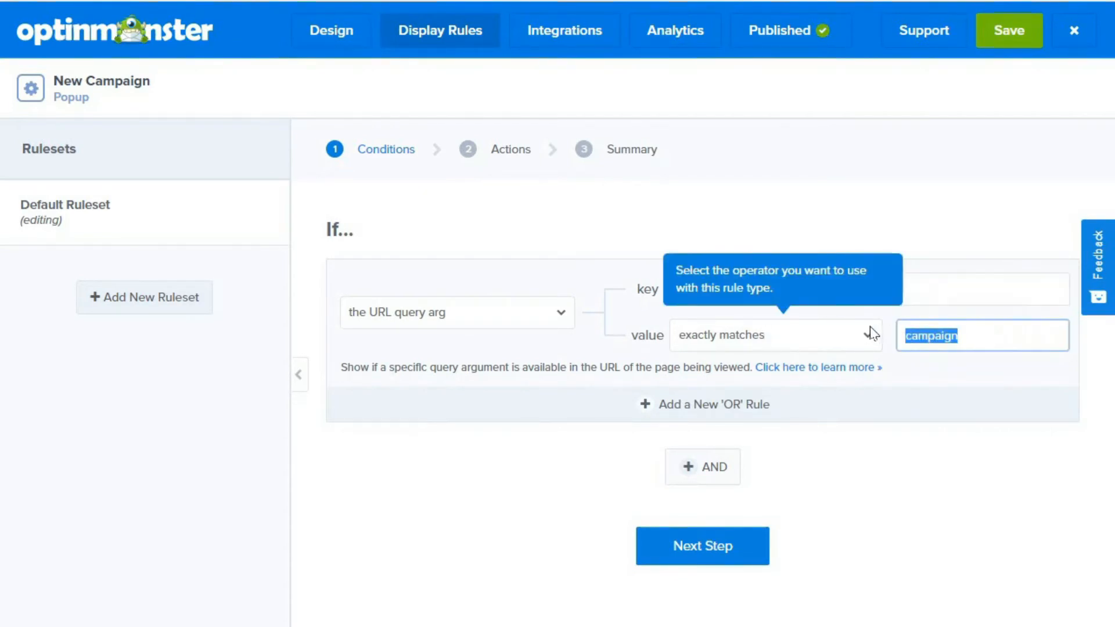
key("BackSpace")
left_click(1094, 382)
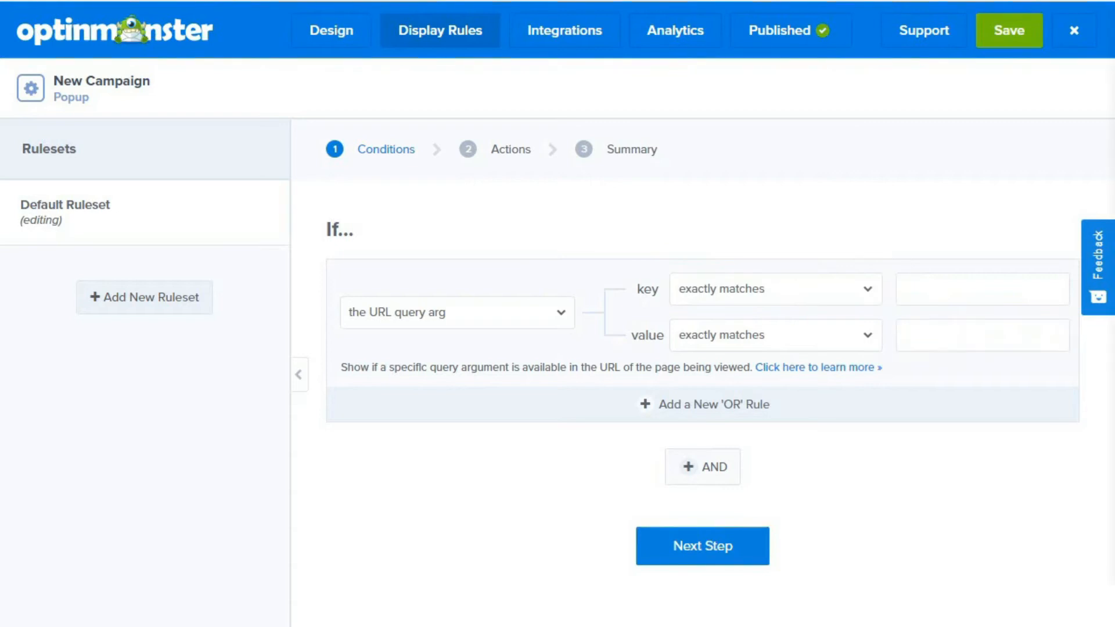
Enter optinmonster as the query argument's key and showit as its value
left_click(941, 298)
type("optinmonster")
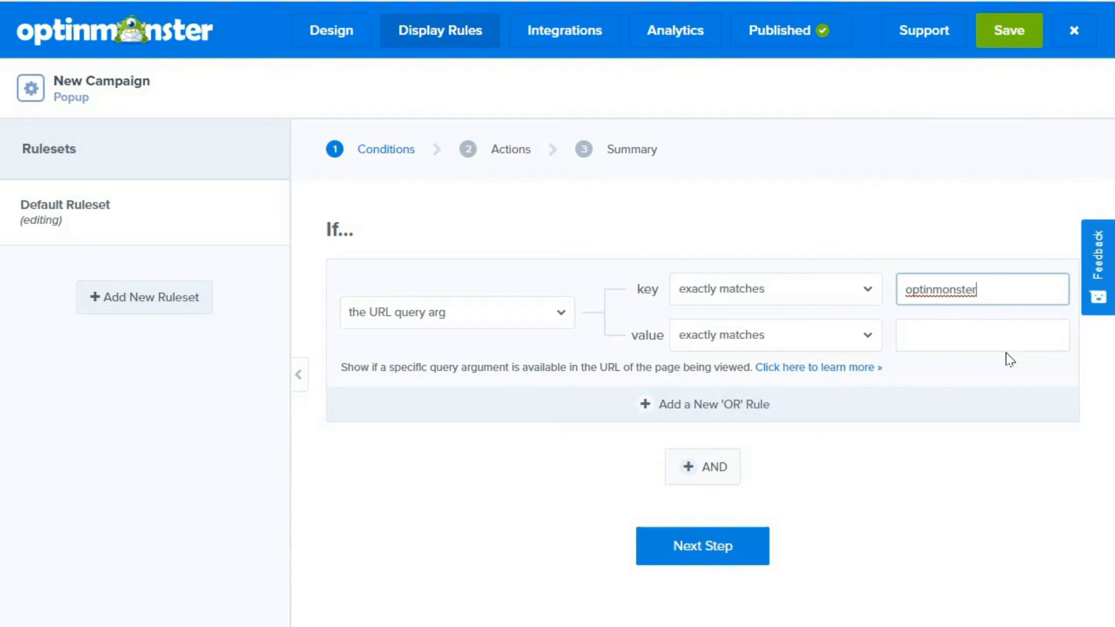
left_click(1083, 405)
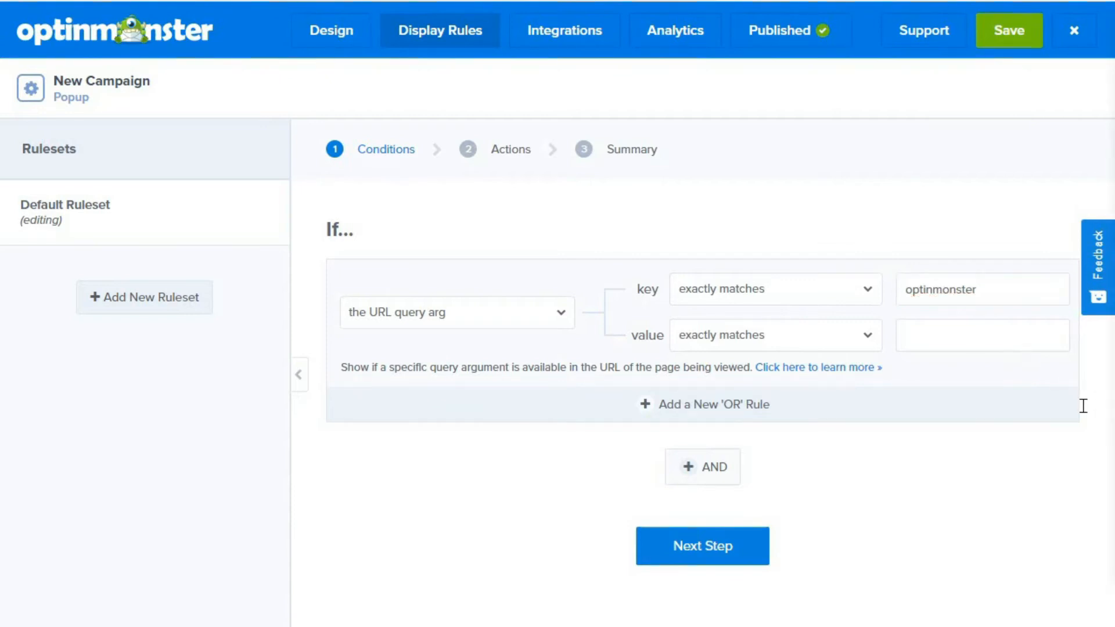
left_click(976, 338)
type("showit")
left_click(970, 445)
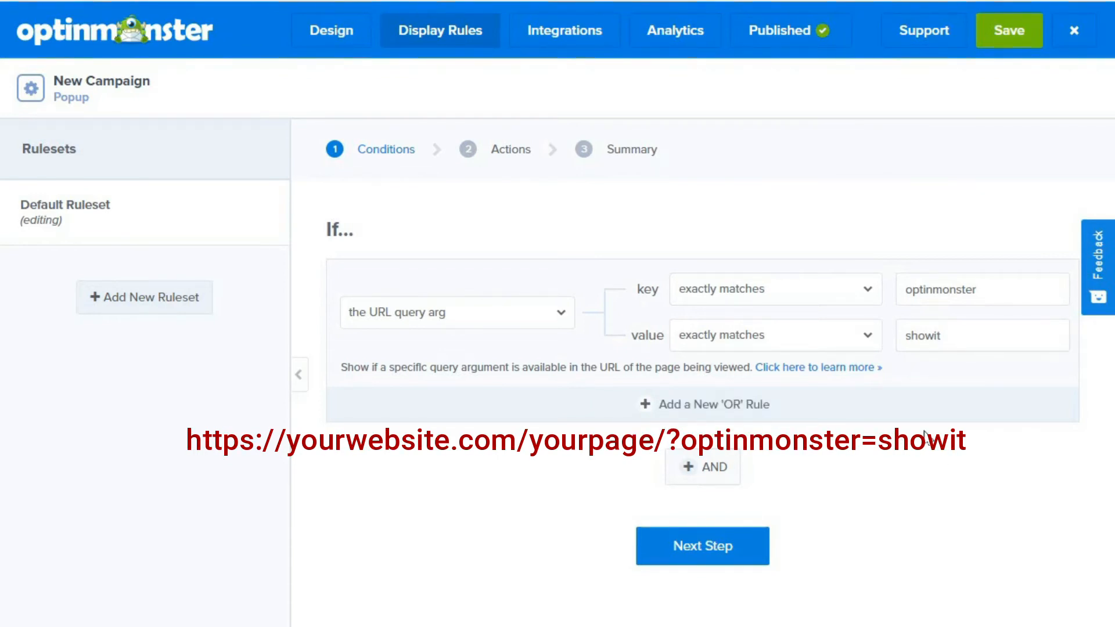
Change the key and value operators of the query argument rule to does not exactly match and save the campaign
left_click(866, 294)
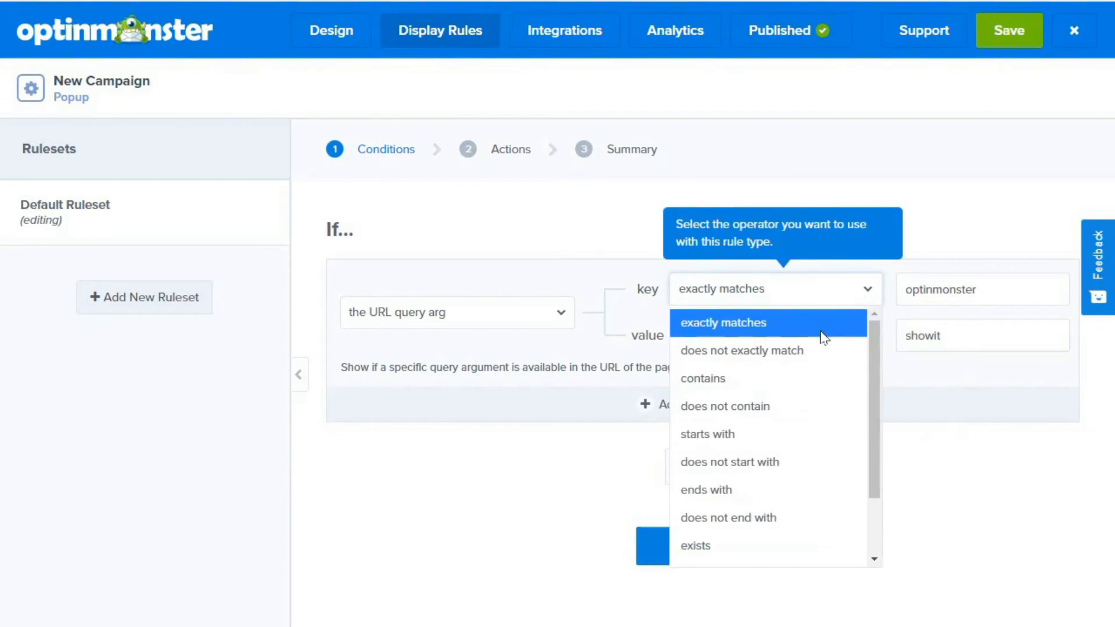
left_click(814, 353)
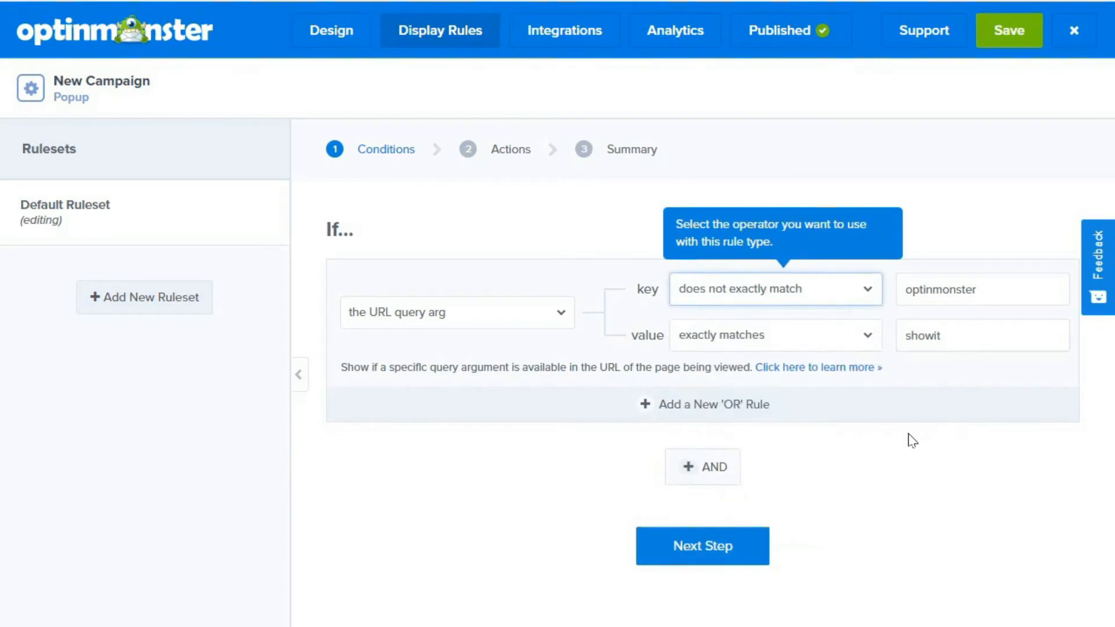
left_click(869, 346)
left_click(808, 403)
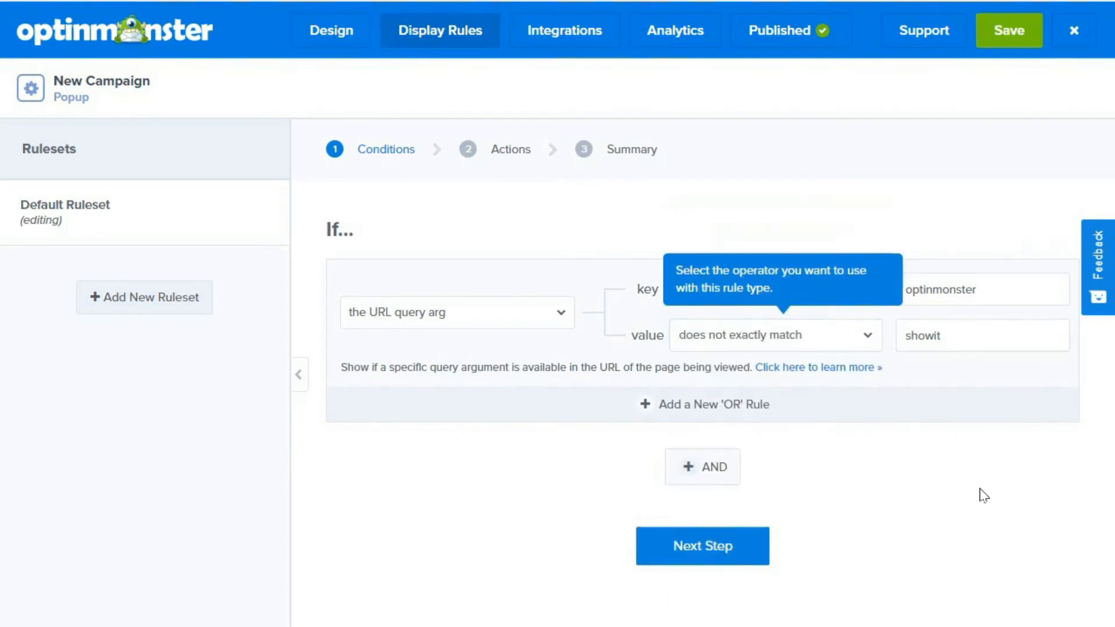
left_click(991, 340)
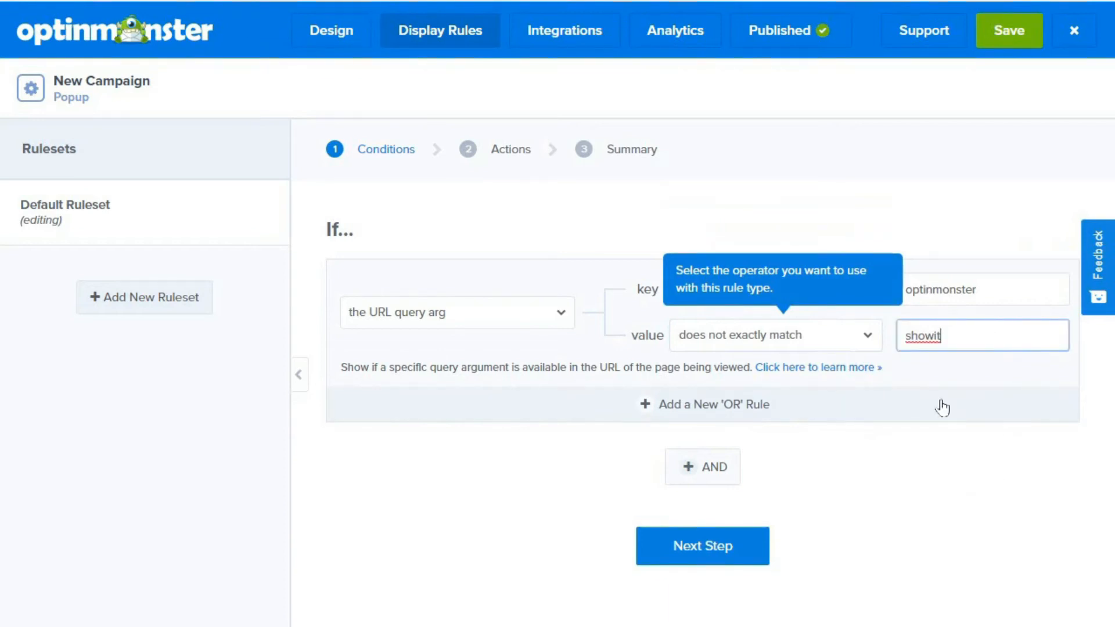
left_click(983, 43)
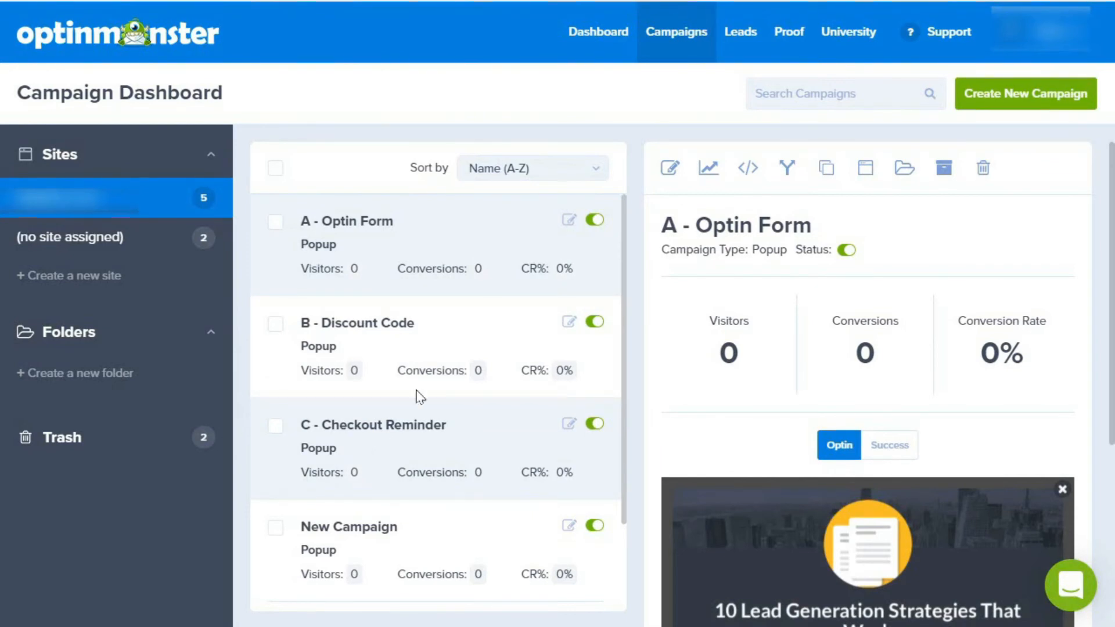
Change the B - Discount Code campaign's display condition to visitor has converted, for the campaign A - Optin Form
left_click(569, 323)
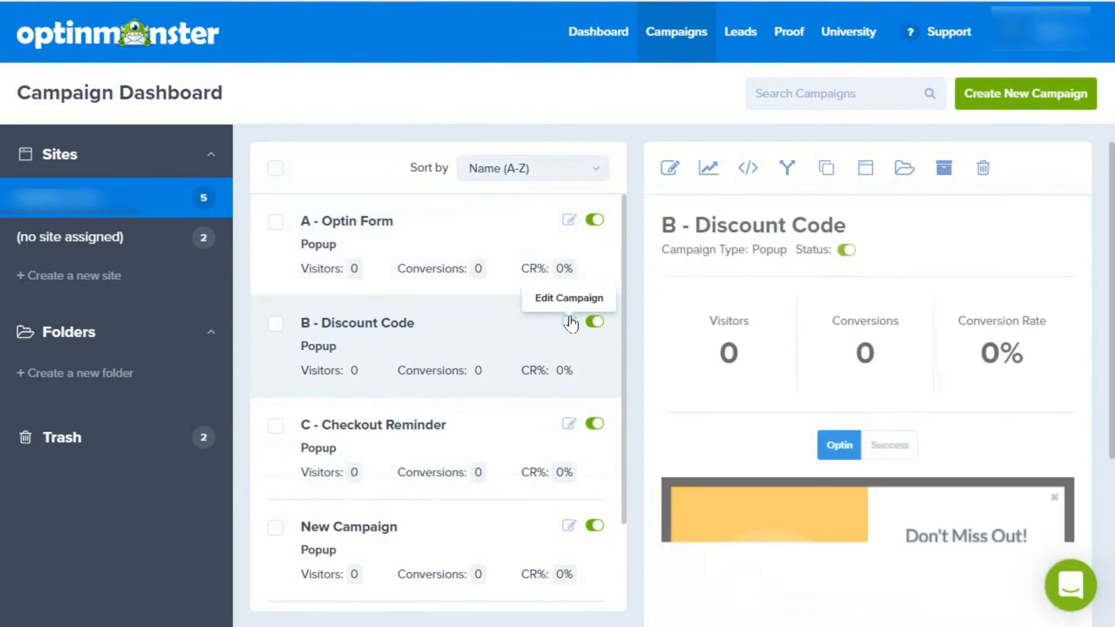
left_click(668, 169)
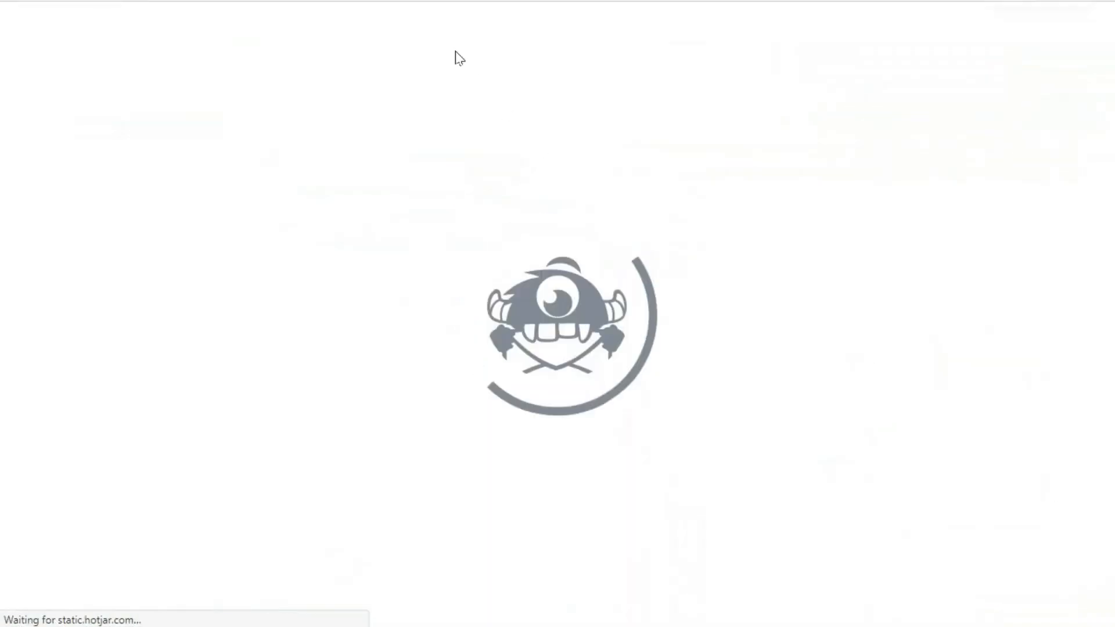
left_click(429, 32)
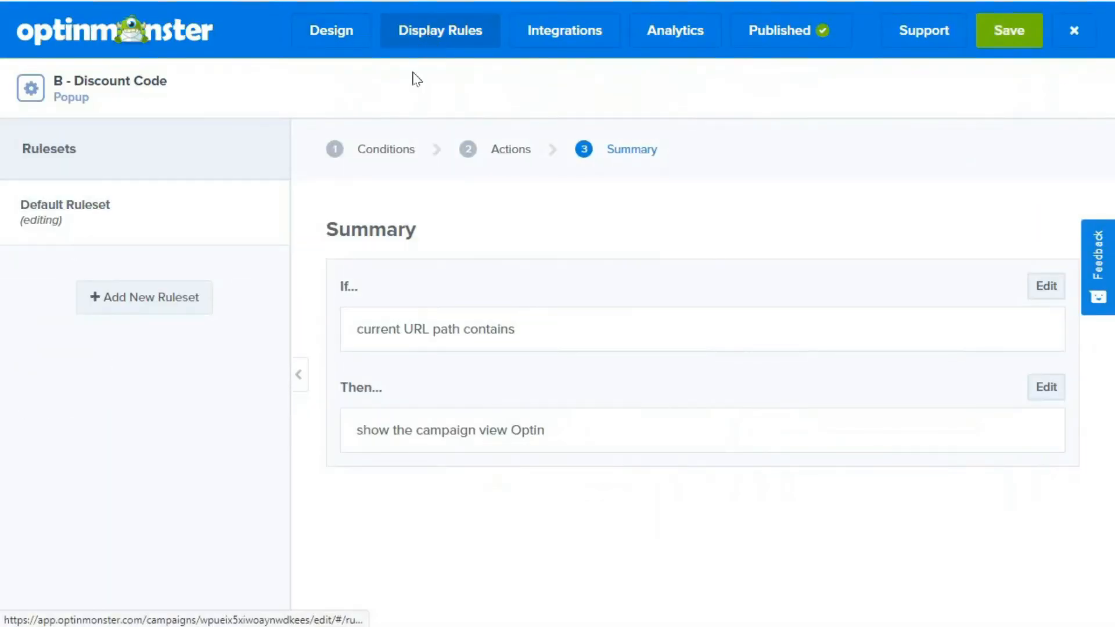
left_click(397, 154)
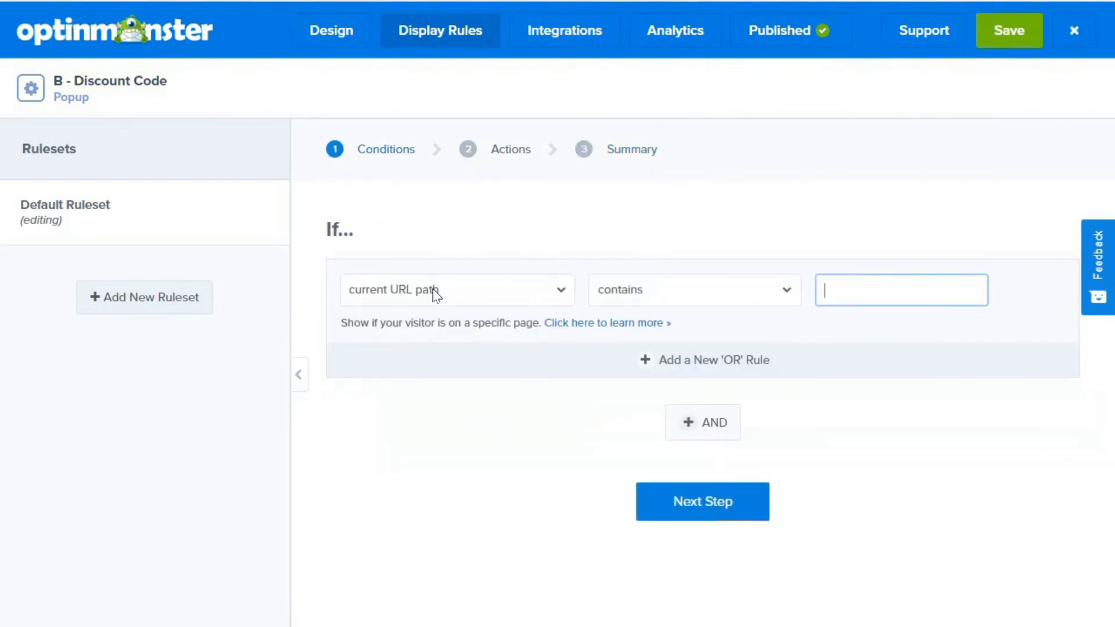
left_click(434, 294)
left_click(434, 384)
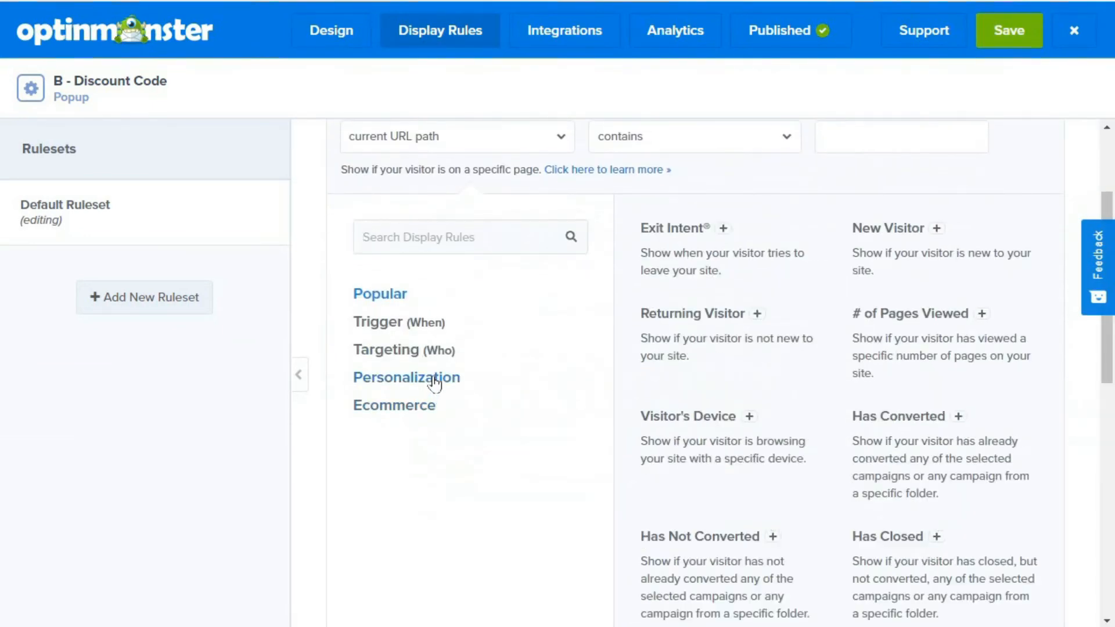
left_click(891, 428)
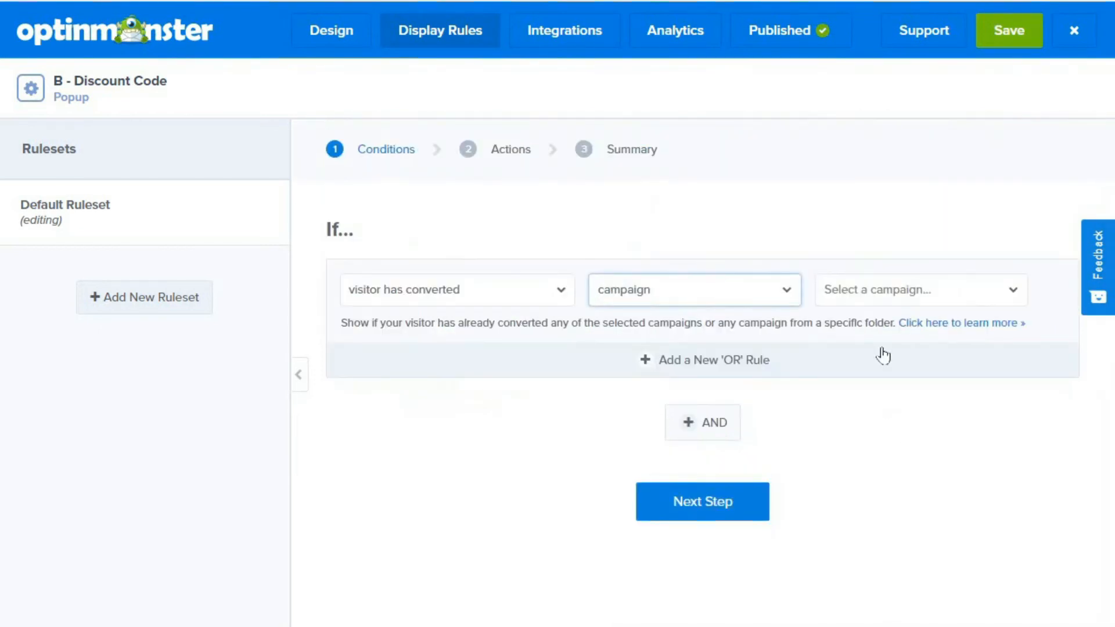
left_click(881, 291)
left_click(880, 409)
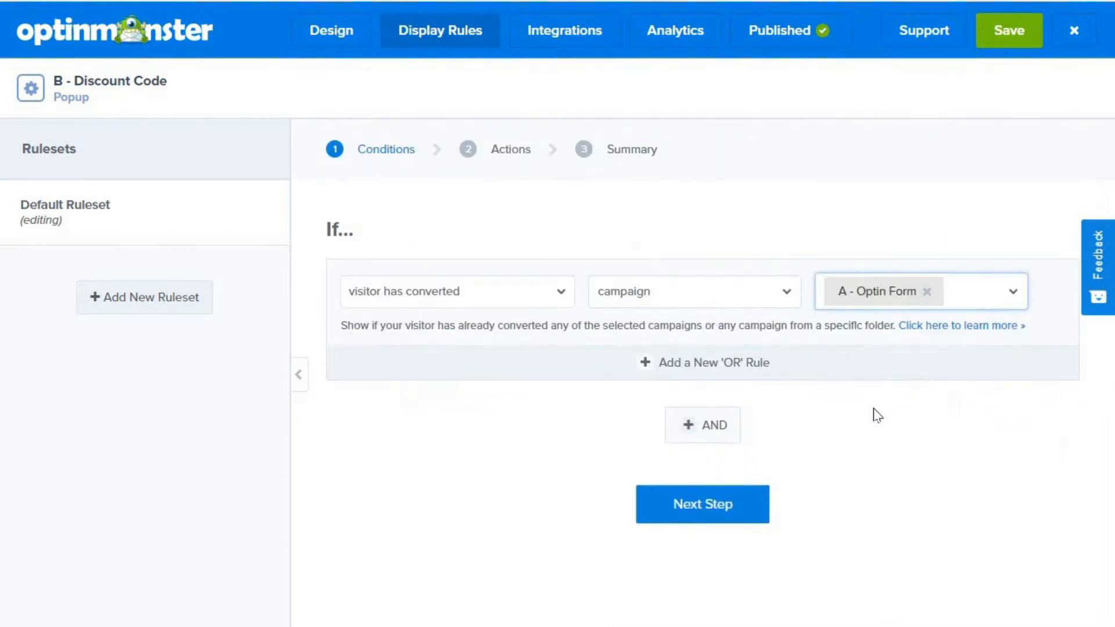
Save the B - Discount Code campaign and open the display rule conditions of the C - Checkout Reminder campaign
left_click(1012, 38)
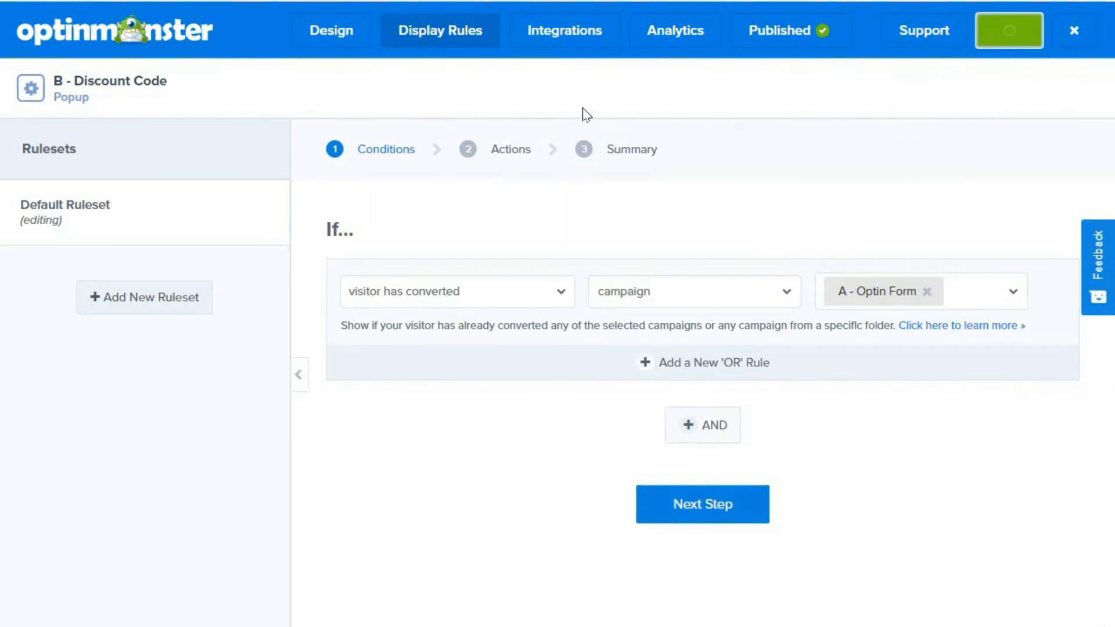
left_click(127, 39)
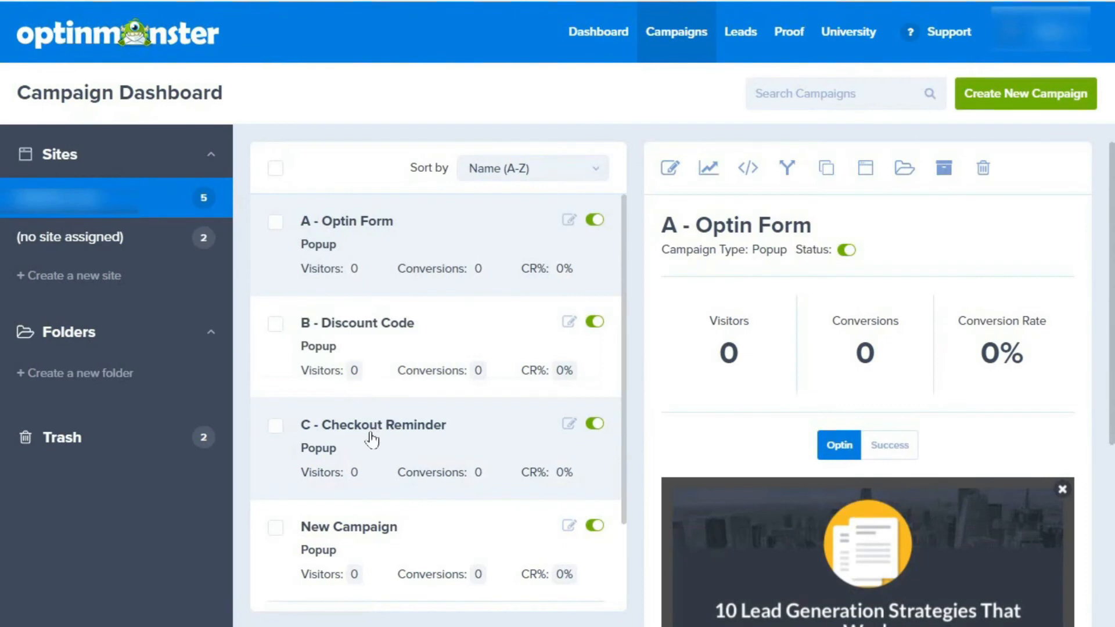
left_click(569, 425)
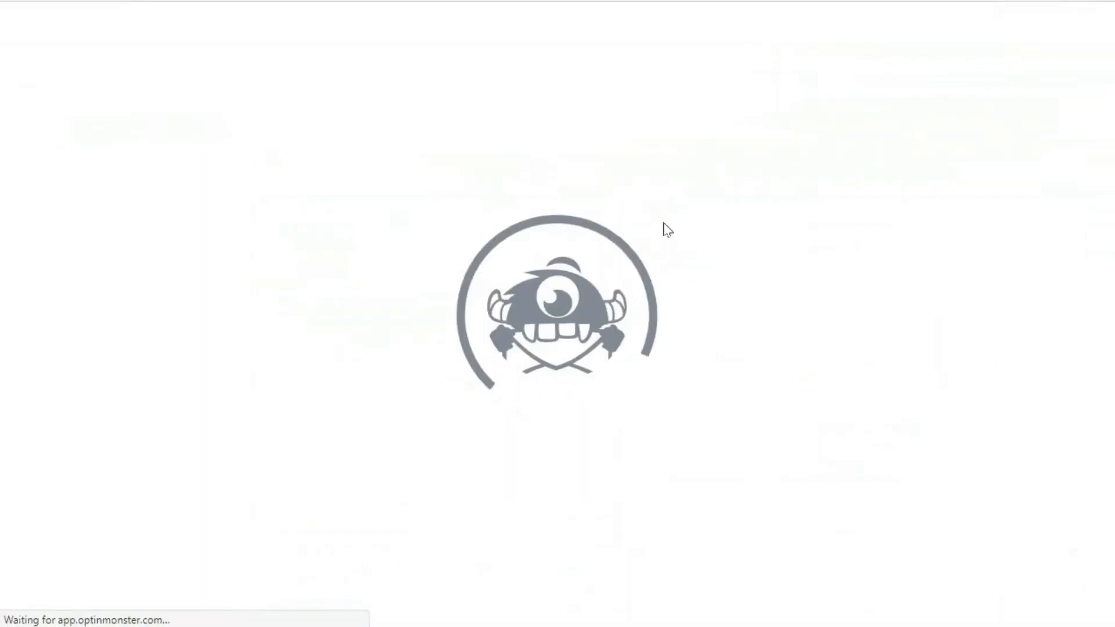
left_click(430, 34)
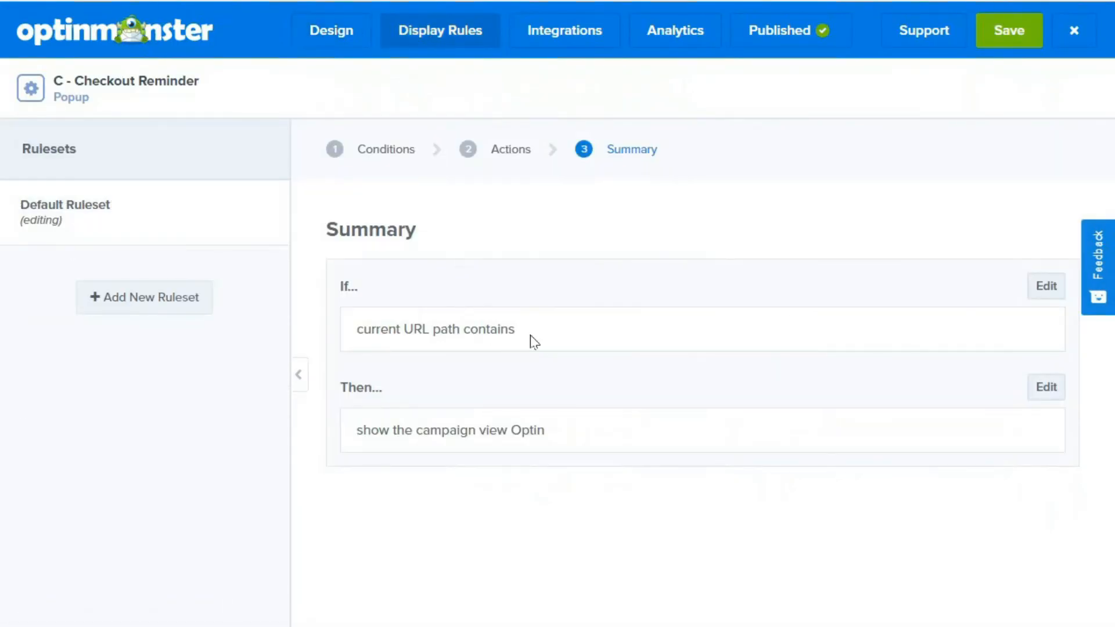
left_click(386, 160)
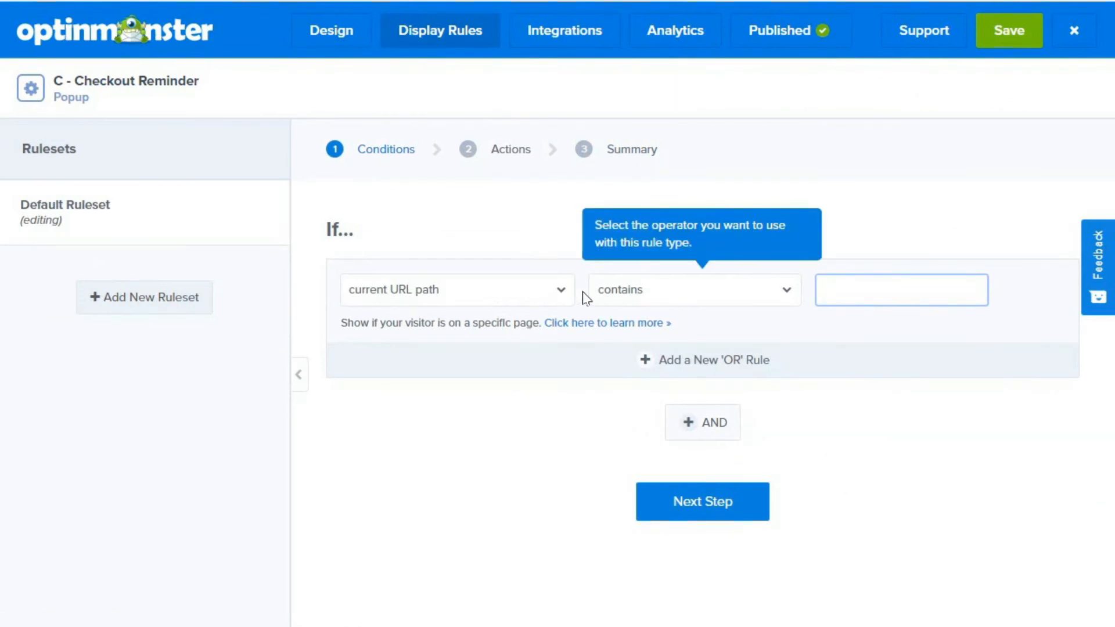
Change the C - Checkout Reminder campaign's display condition to visitor has converted and select the campaign it refers to
left_click(561, 290)
left_click(457, 377)
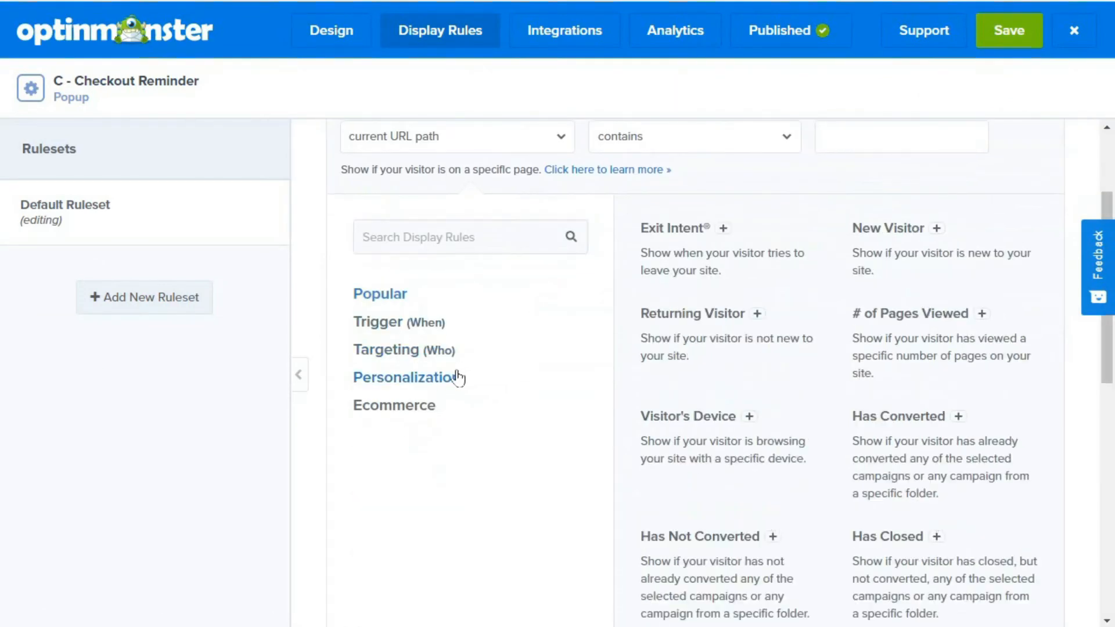
left_click(890, 418)
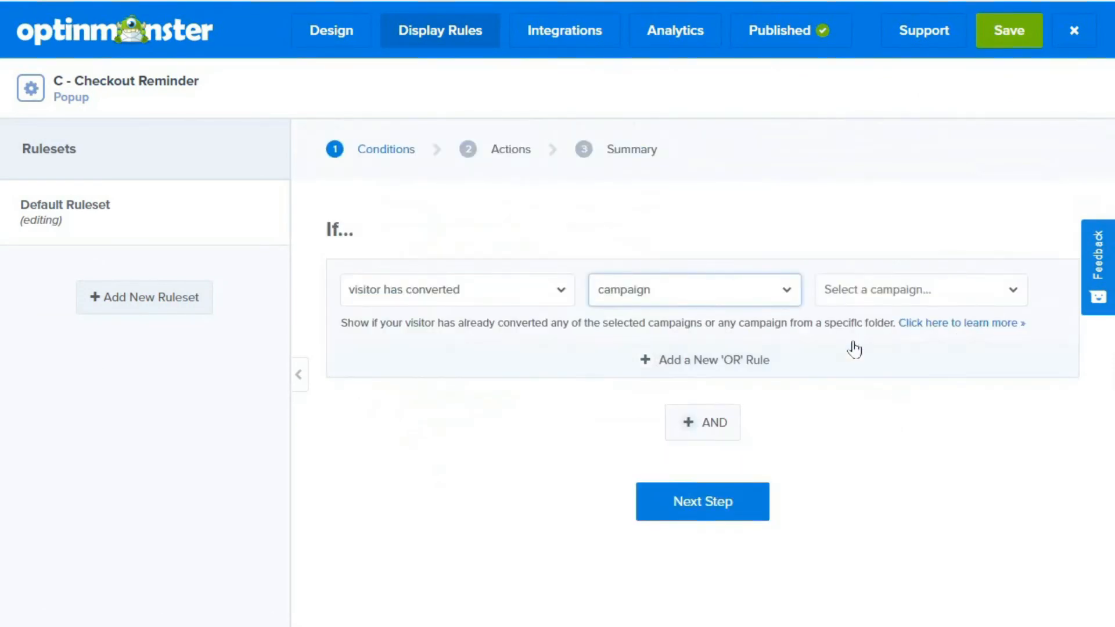
left_click(909, 294)
left_click(891, 437)
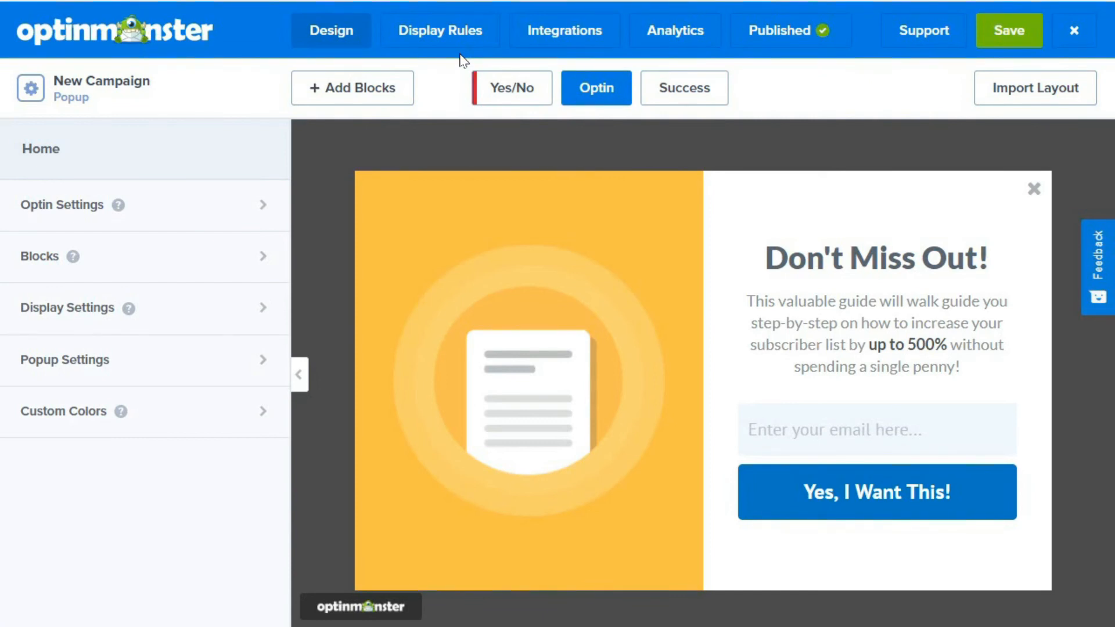
Replace the URL query argument condition in New Campaign's display rules with the Cookie Targeting rule
left_click(456, 30)
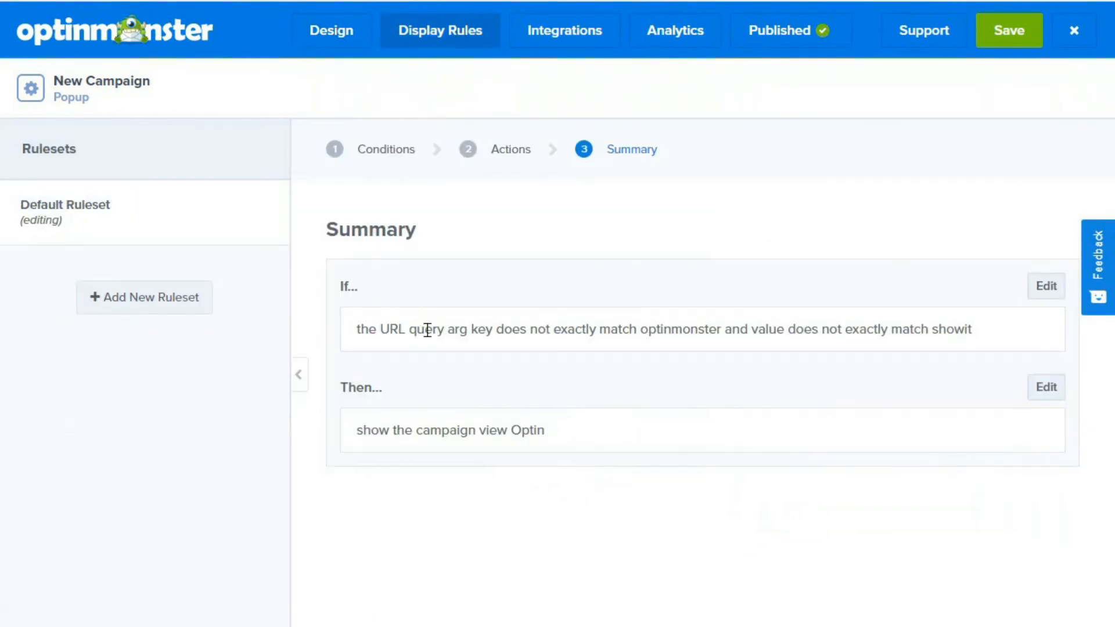
left_click(372, 157)
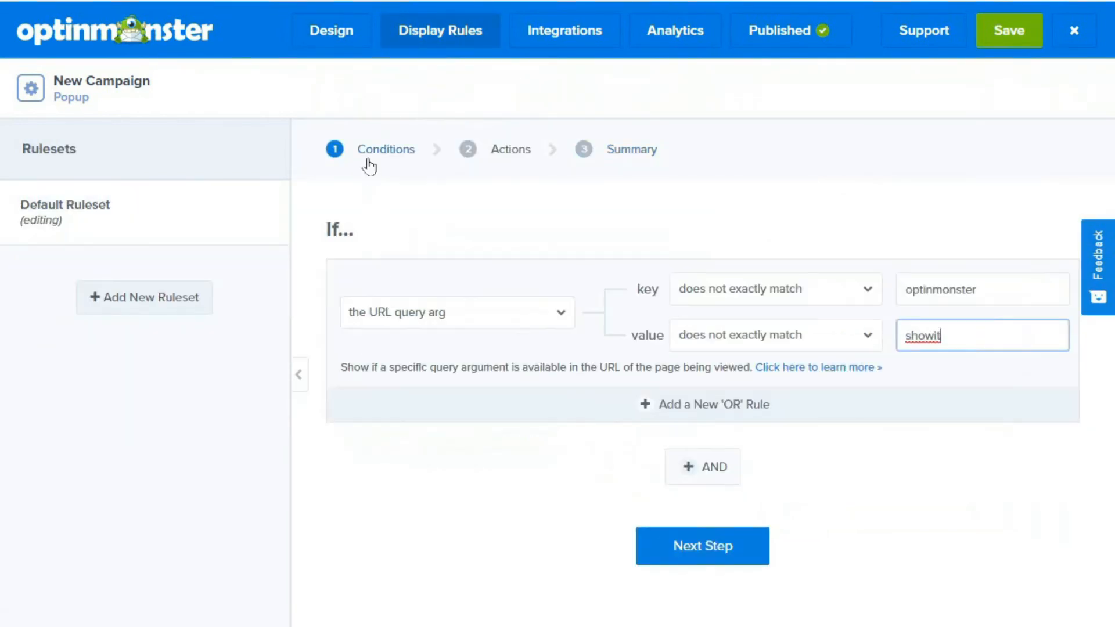
left_click(395, 323)
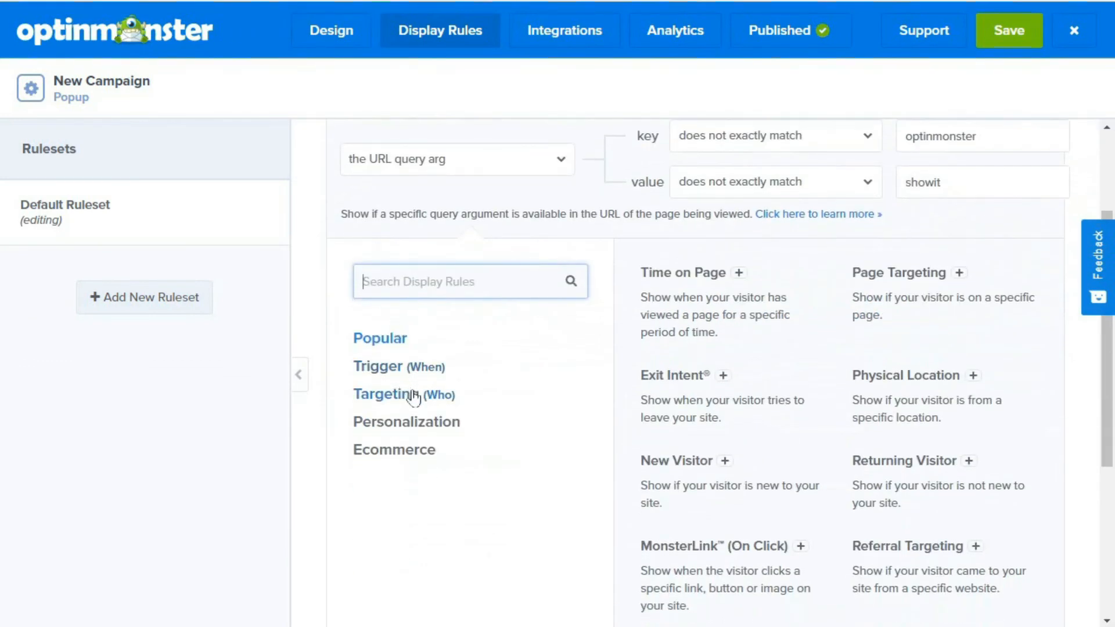
left_click(414, 397)
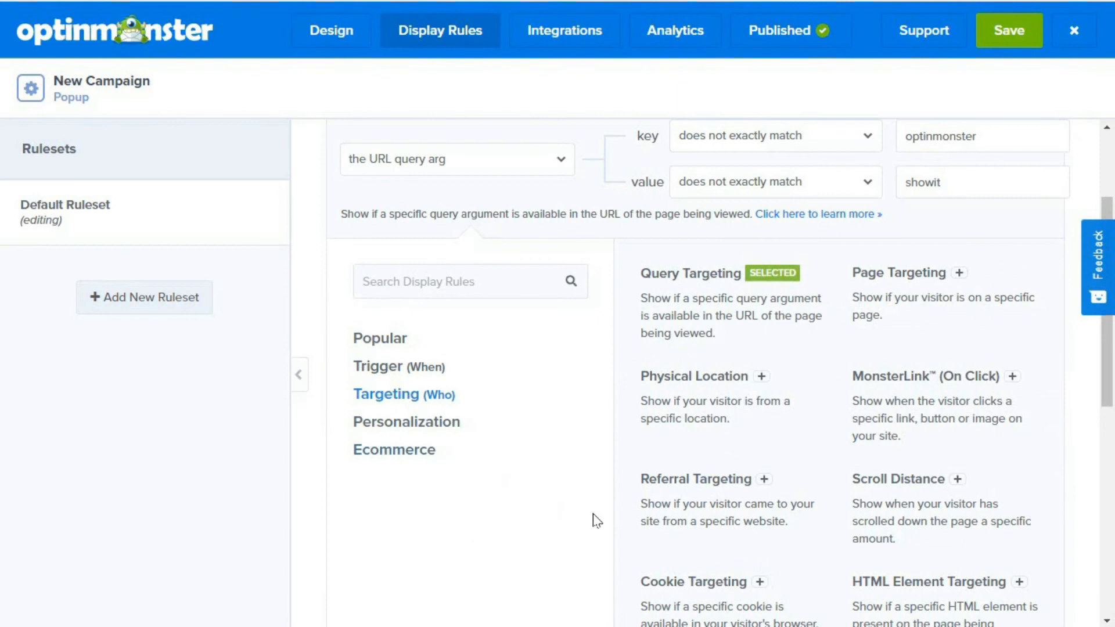
left_click(687, 583)
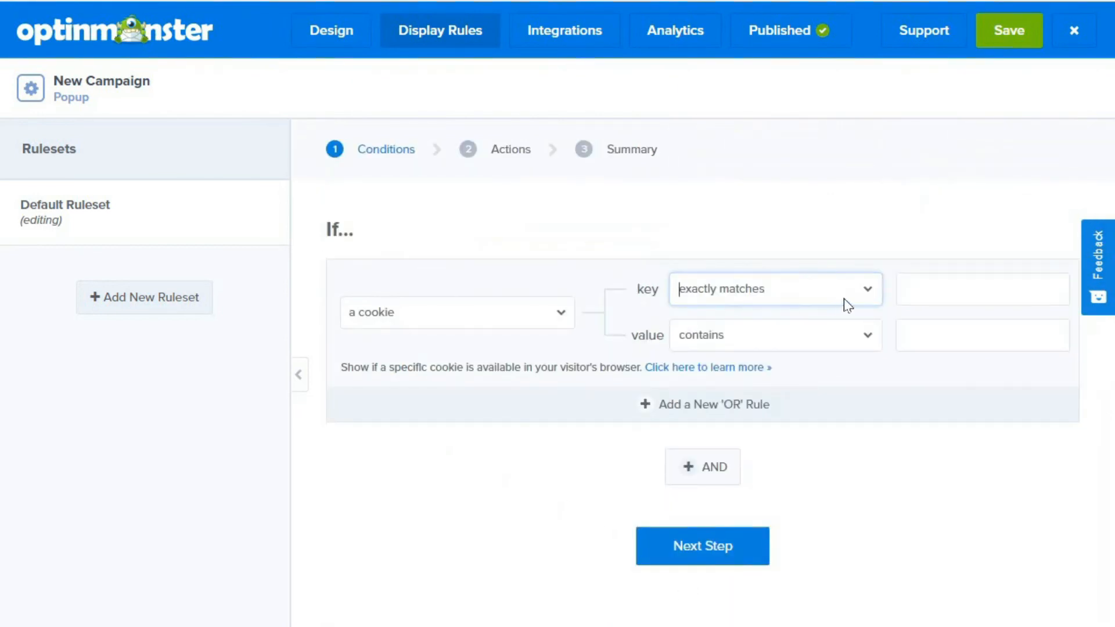
Set the cookie rule's key operator to does not contain, with my cookie as the key
left_click(867, 291)
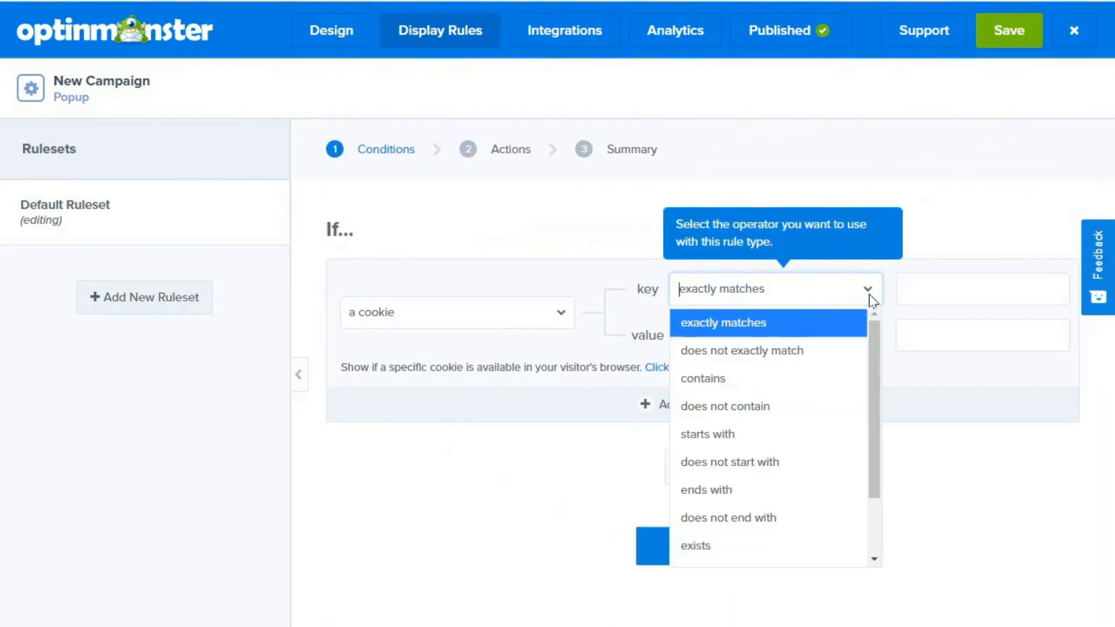
left_click(747, 406)
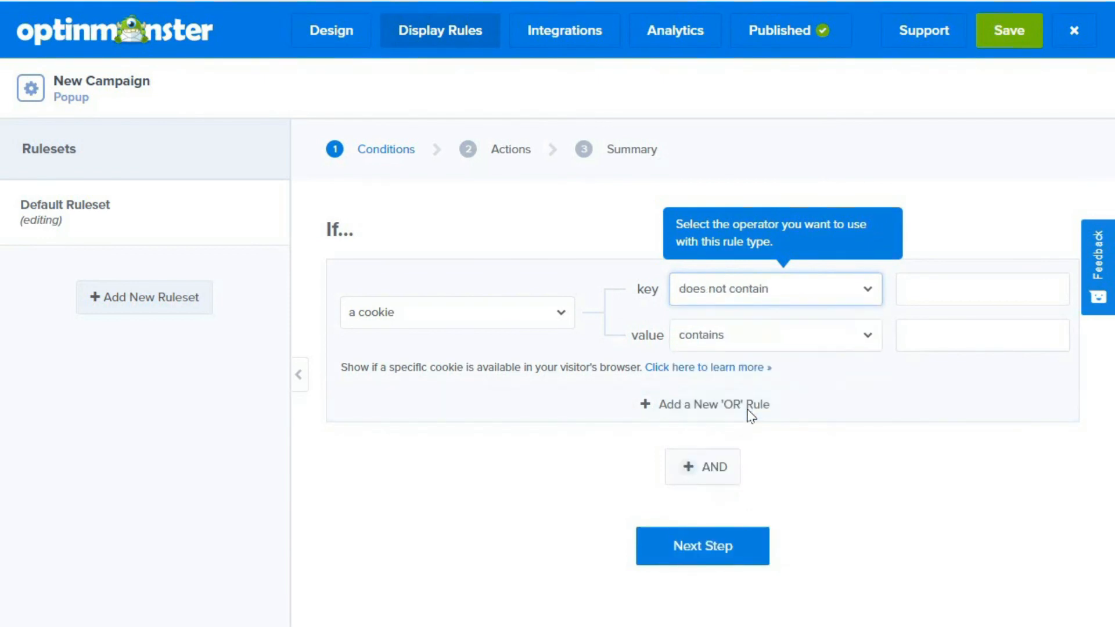
left_click(955, 284)
type("m")
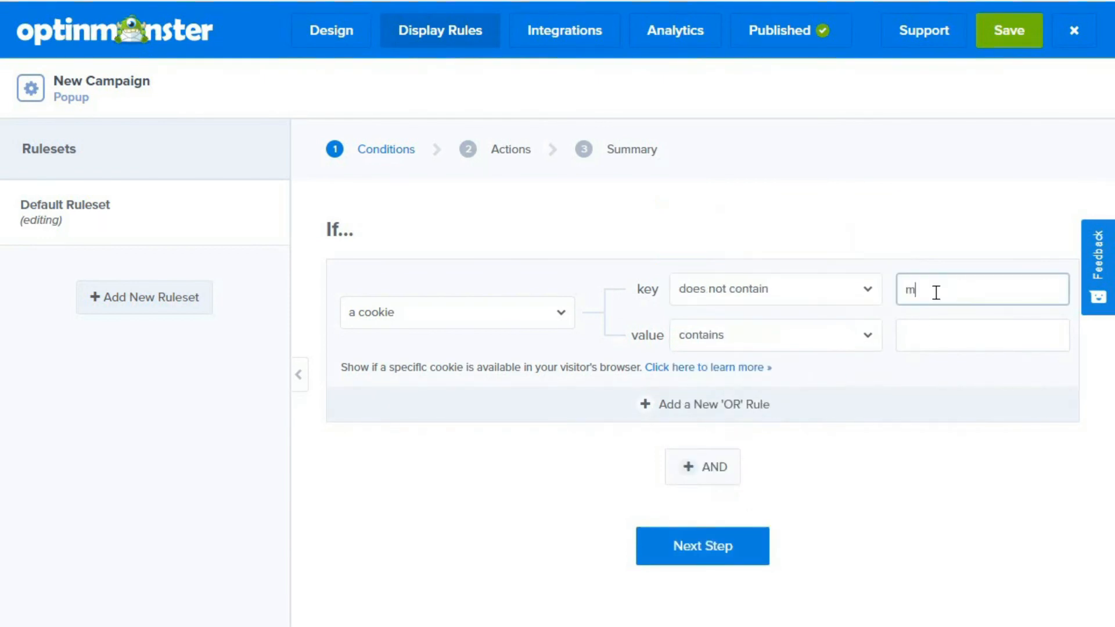
type("y cookie")
Set the cookie rule's value operator to does not contain, with my value as the value
left_click(854, 336)
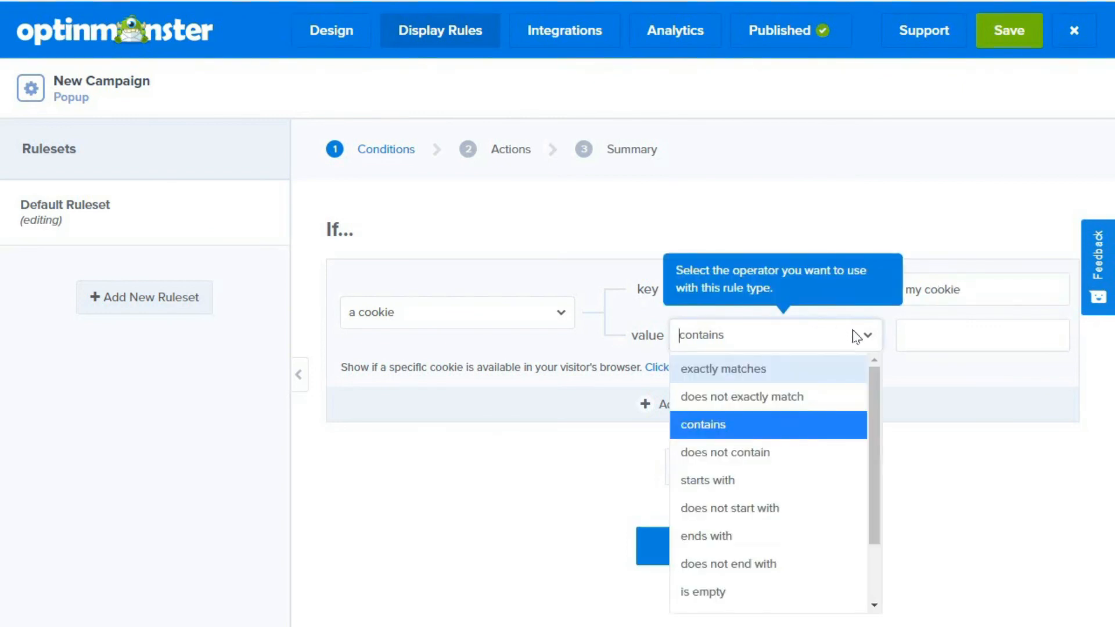
left_click(757, 452)
left_click(925, 329)
type("my")
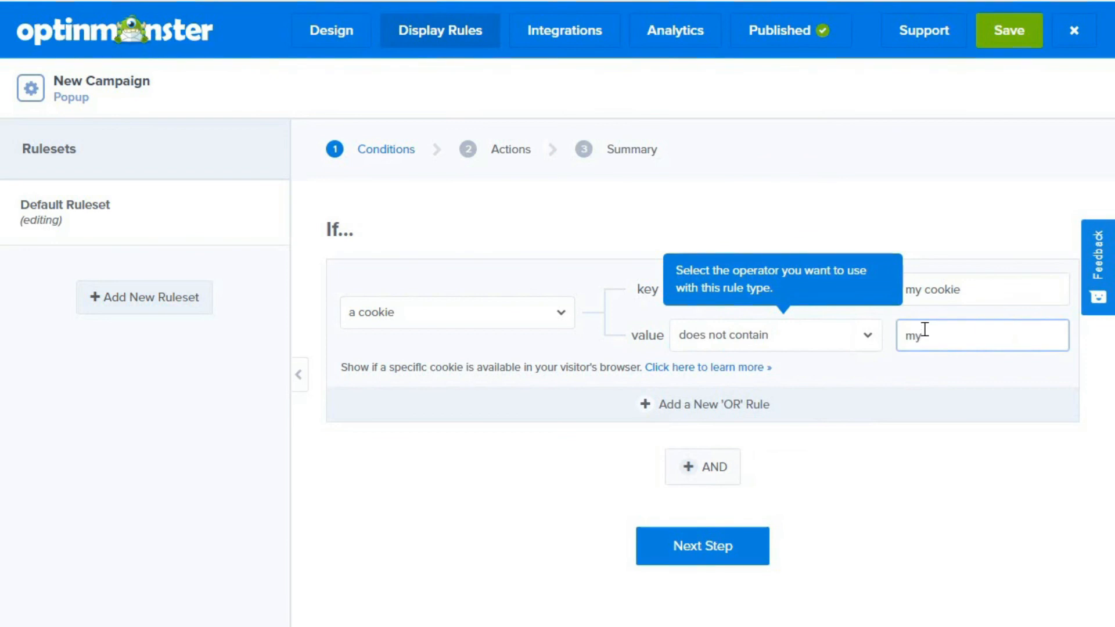
type(" value")
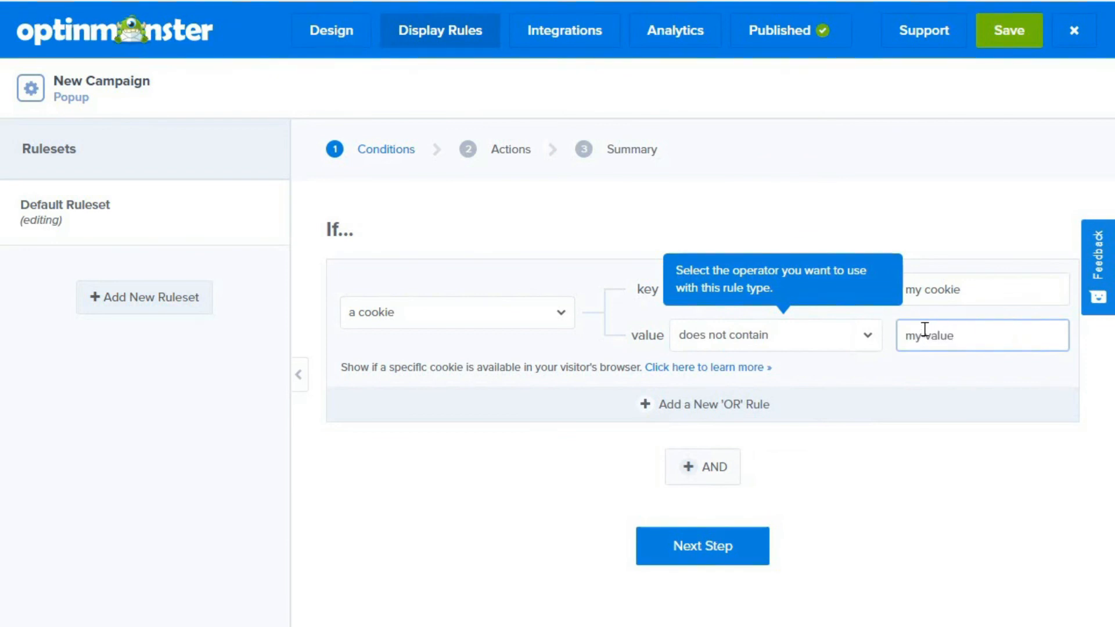